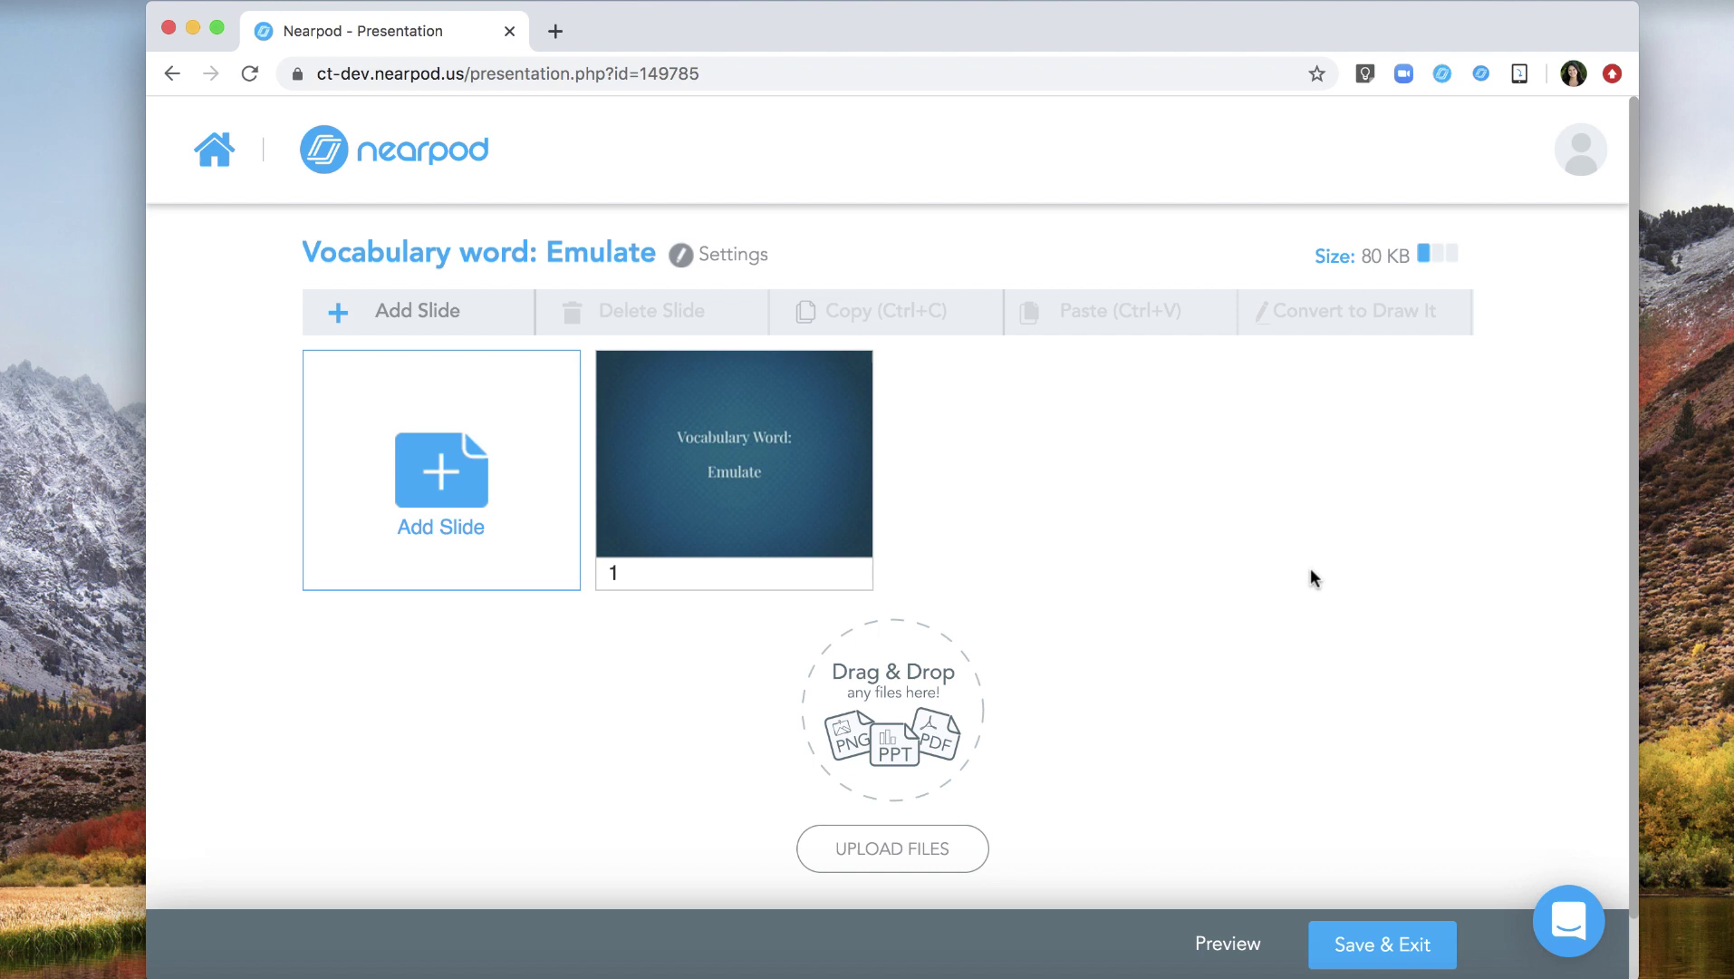
- Add a Flipgrid activity slide and dismiss the Student URL help tip with 'Got it!'
{"action": "left_click", "coordinate": [434, 549]}
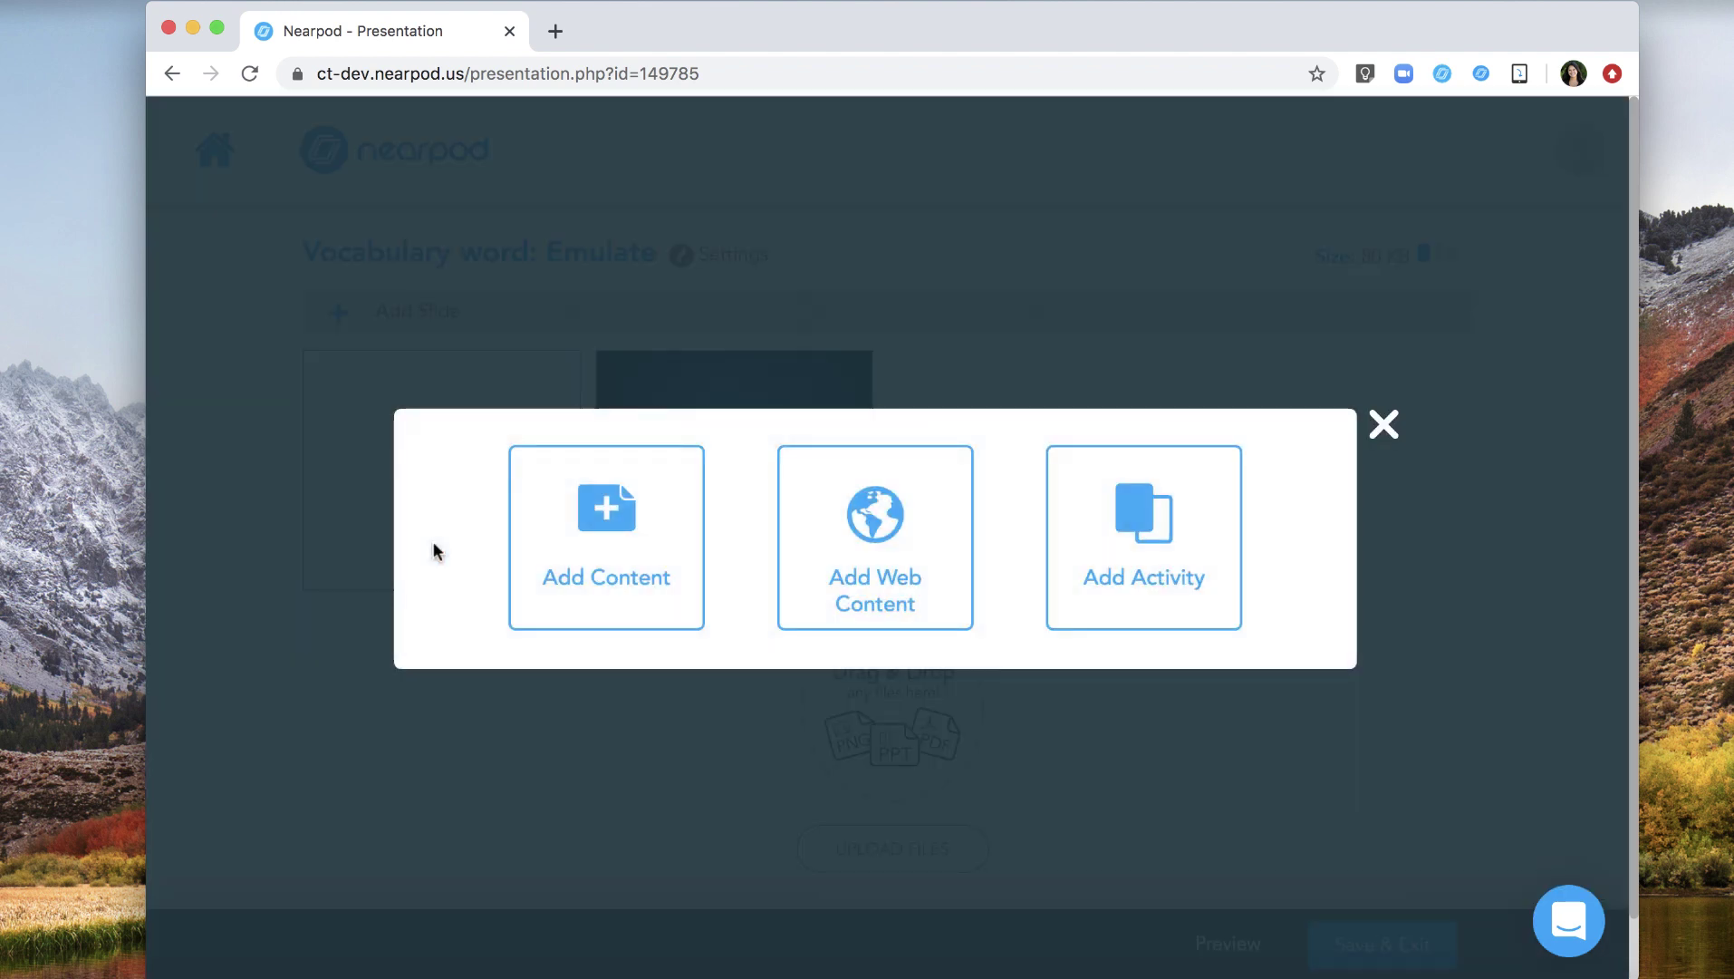
{"action": "left_click", "coordinate": [1154, 585]}
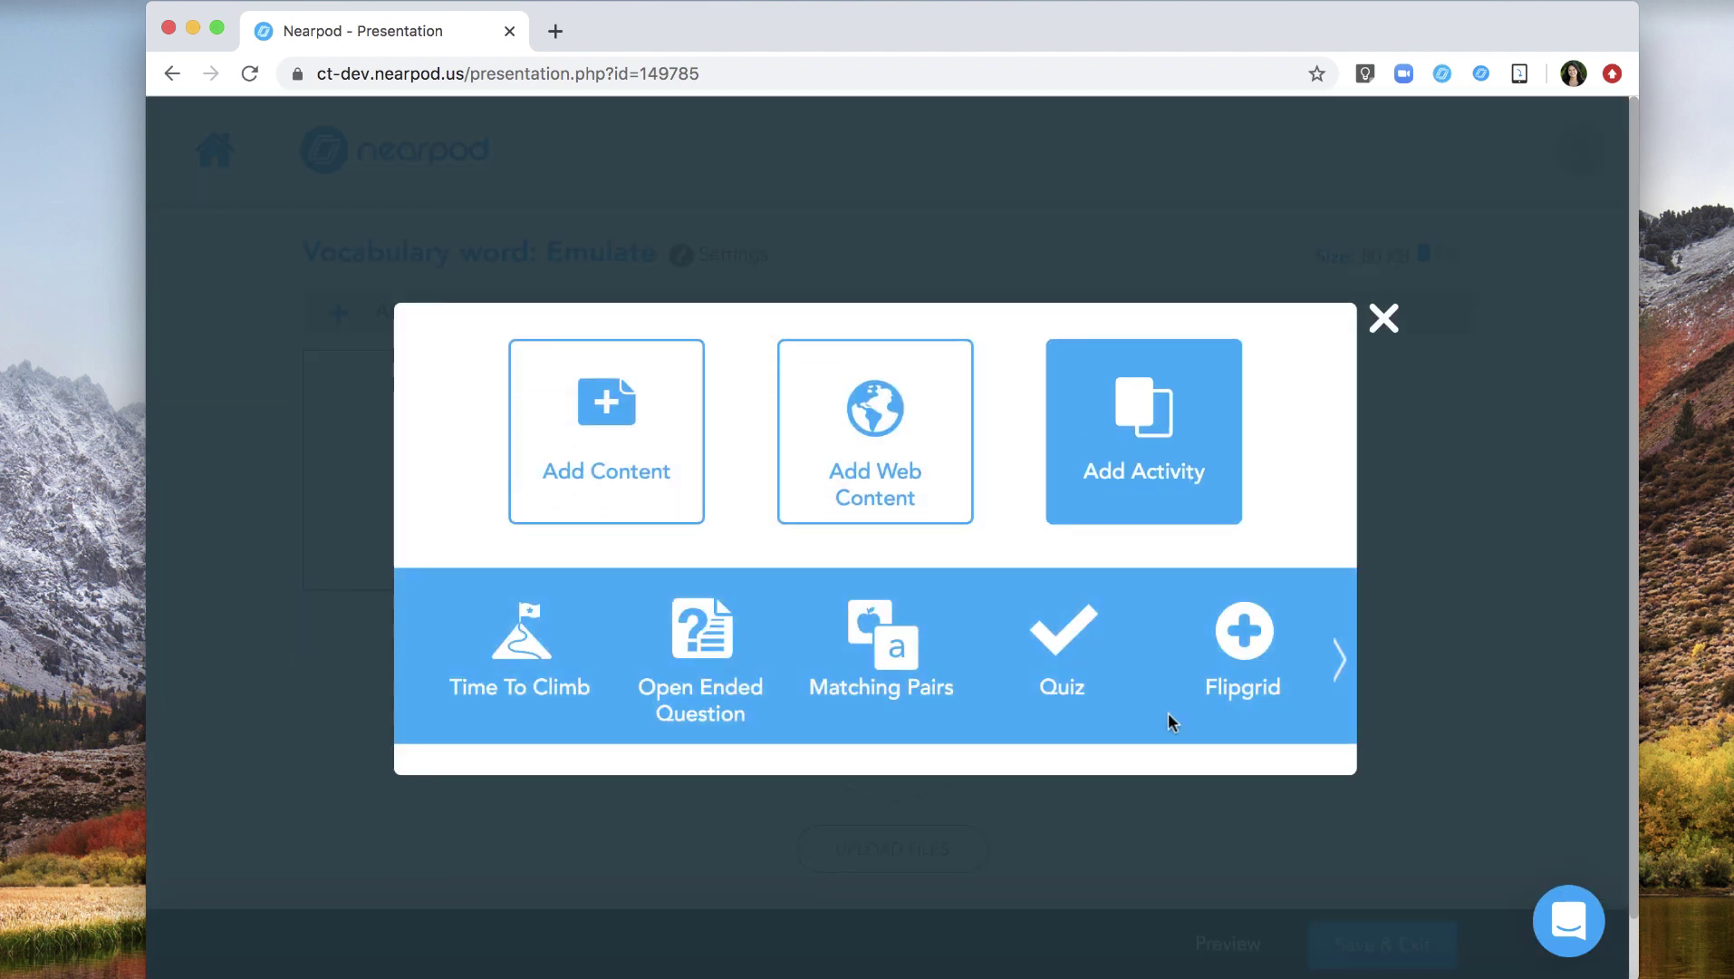
{"action": "left_click", "coordinate": [1245, 658]}
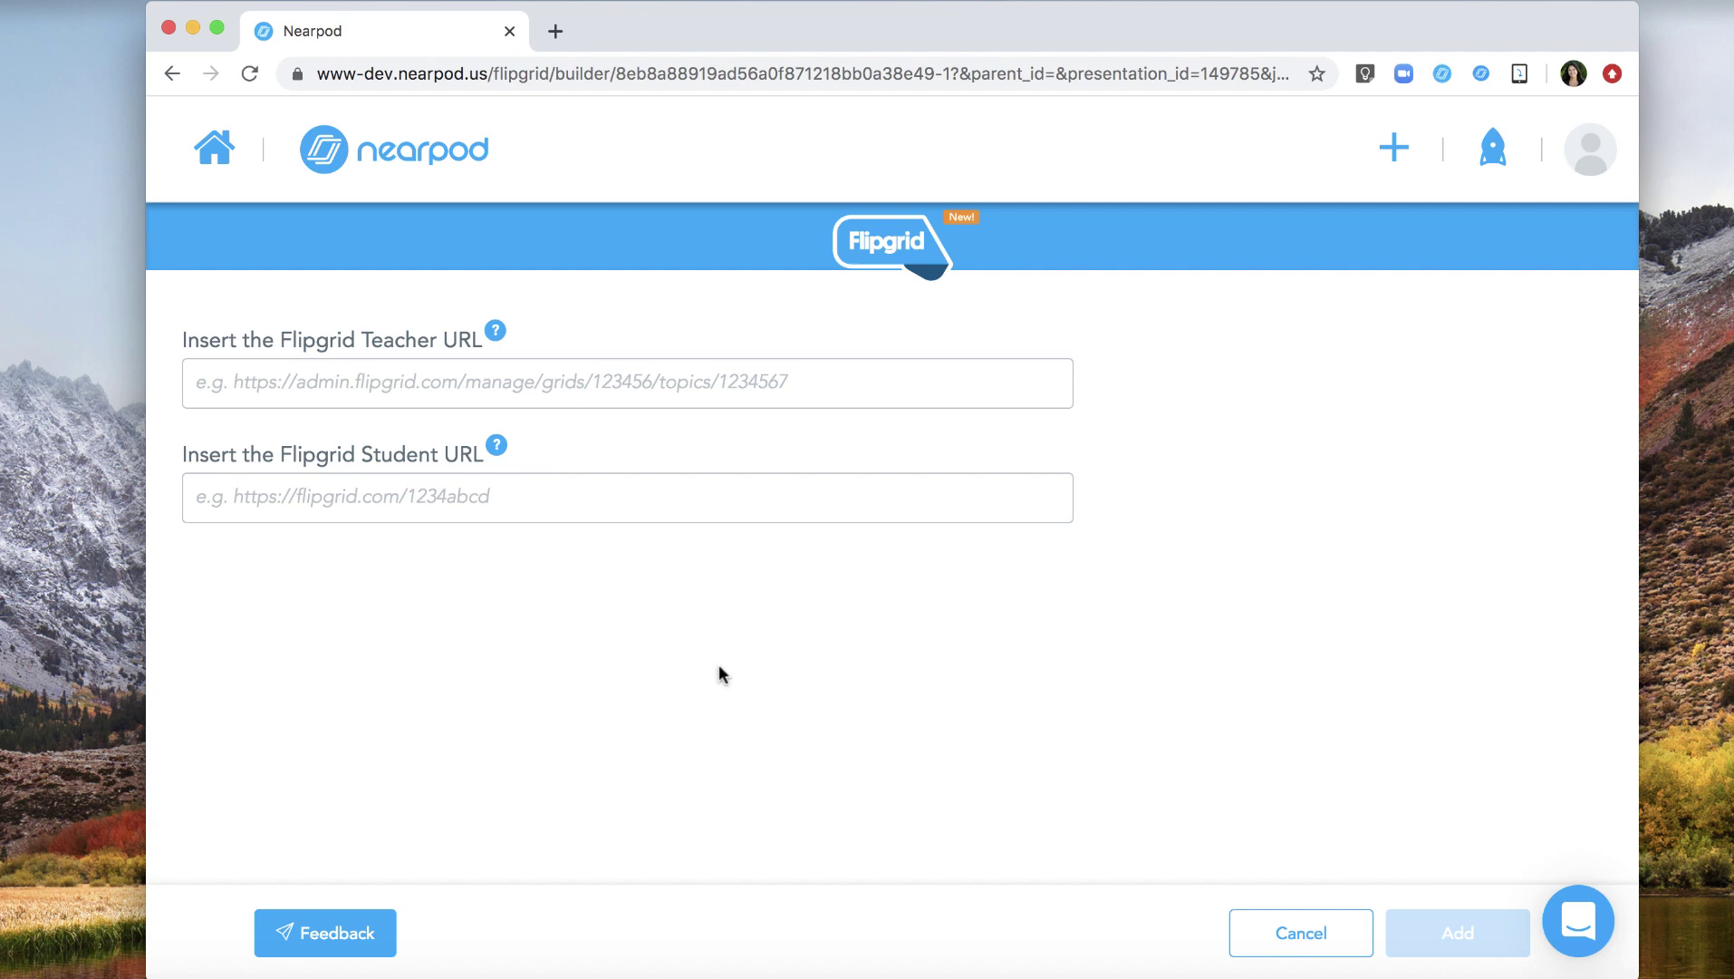
{"action": "left_click", "coordinate": [498, 446]}
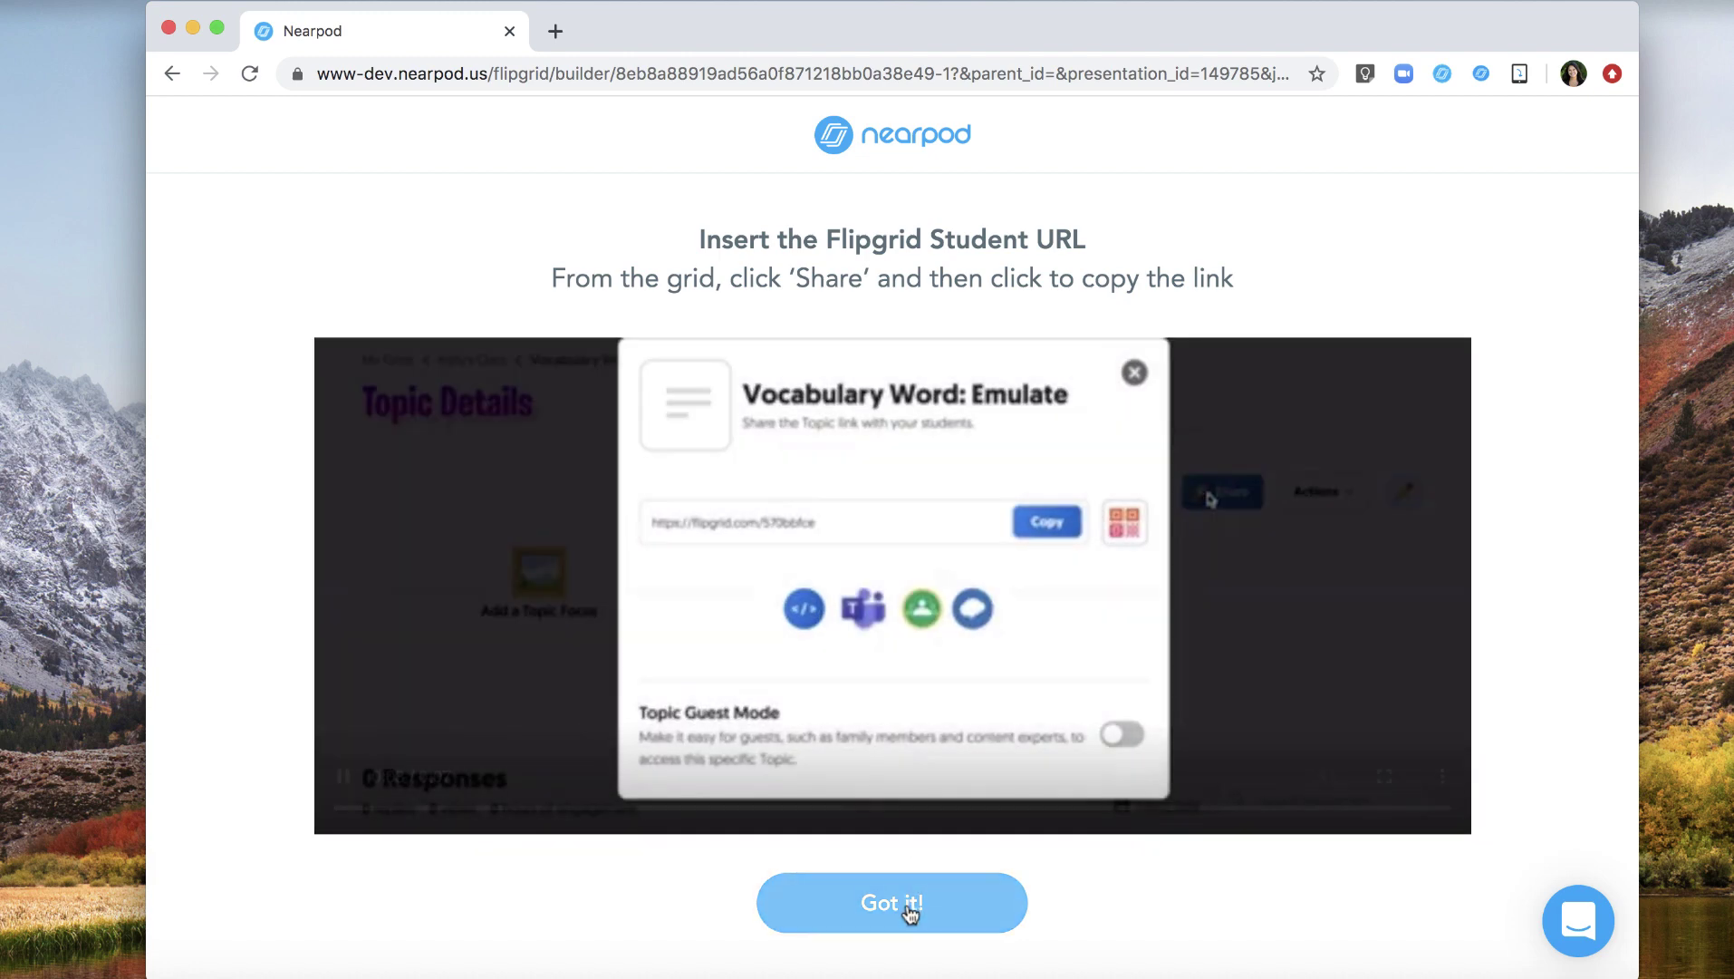
{"action": "left_click", "coordinate": [904, 906]}
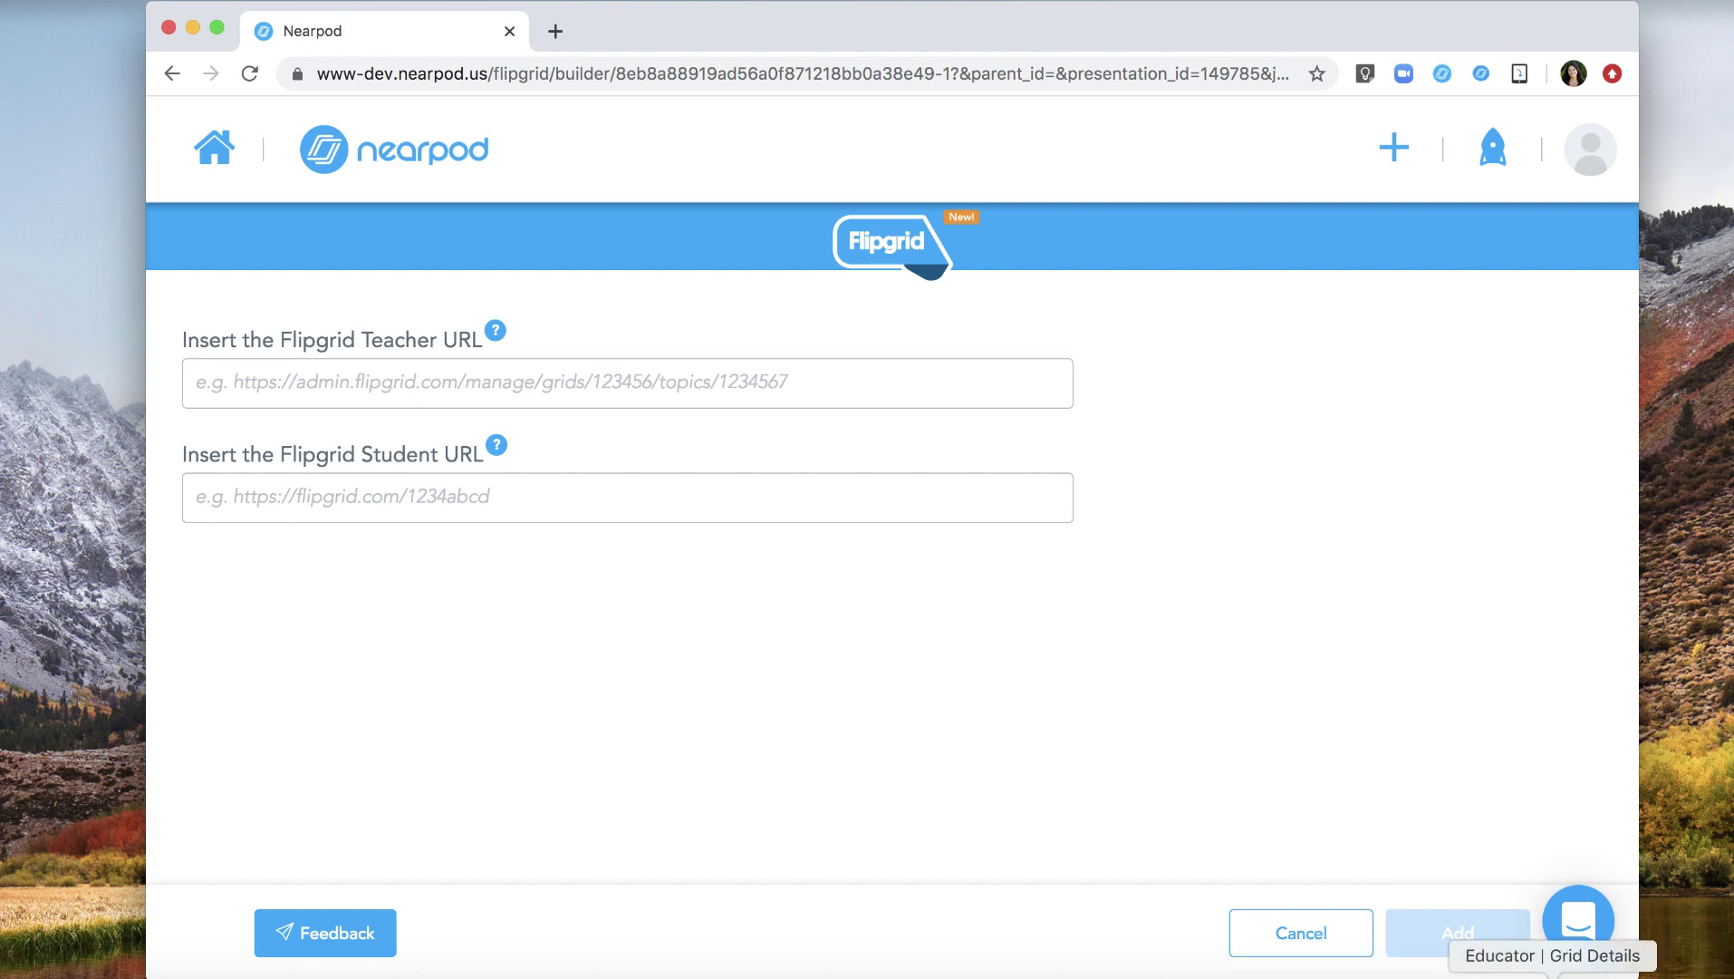
- Paste the Vocabulary Word: Emulate topic's web address into the Teacher URL field
{"action": "left_click", "coordinate": [1490, 965]}
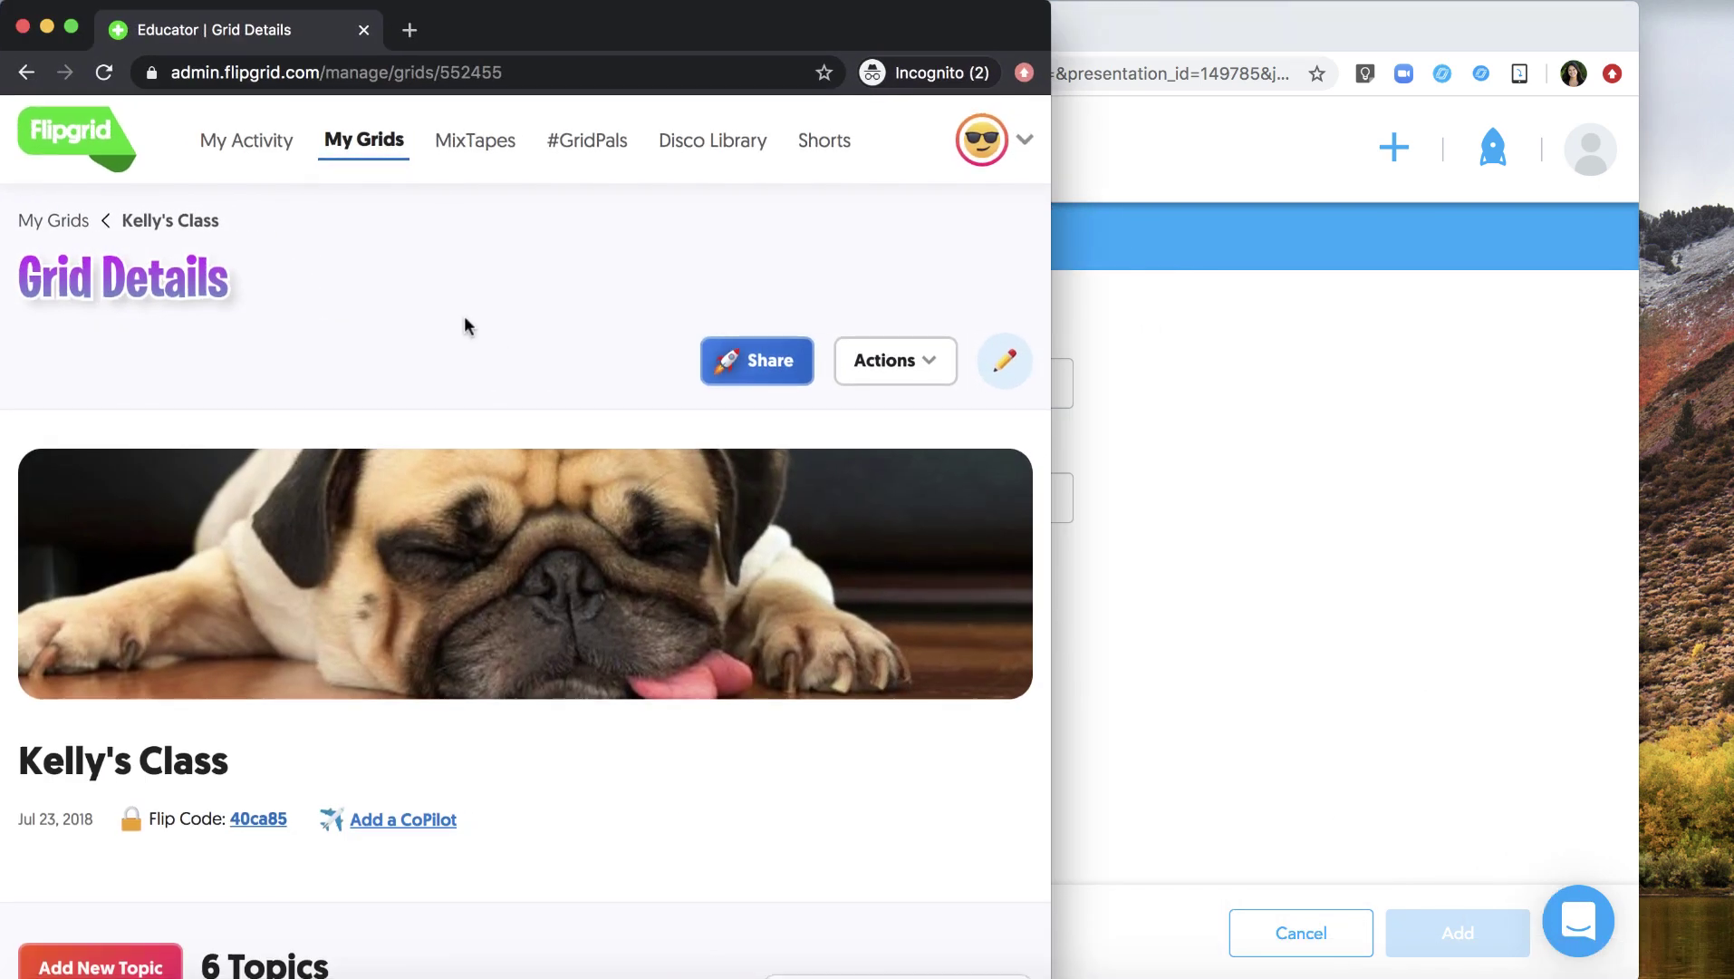
{"action": "scroll", "coordinate": [463, 319], "scroll_direction": "down", "scroll_amount": 3}
{"action": "scroll", "coordinate": [463, 322], "scroll_direction": "down", "scroll_amount": 1}
{"action": "scroll", "coordinate": [464, 323], "scroll_direction": "down", "scroll_amount": 2}
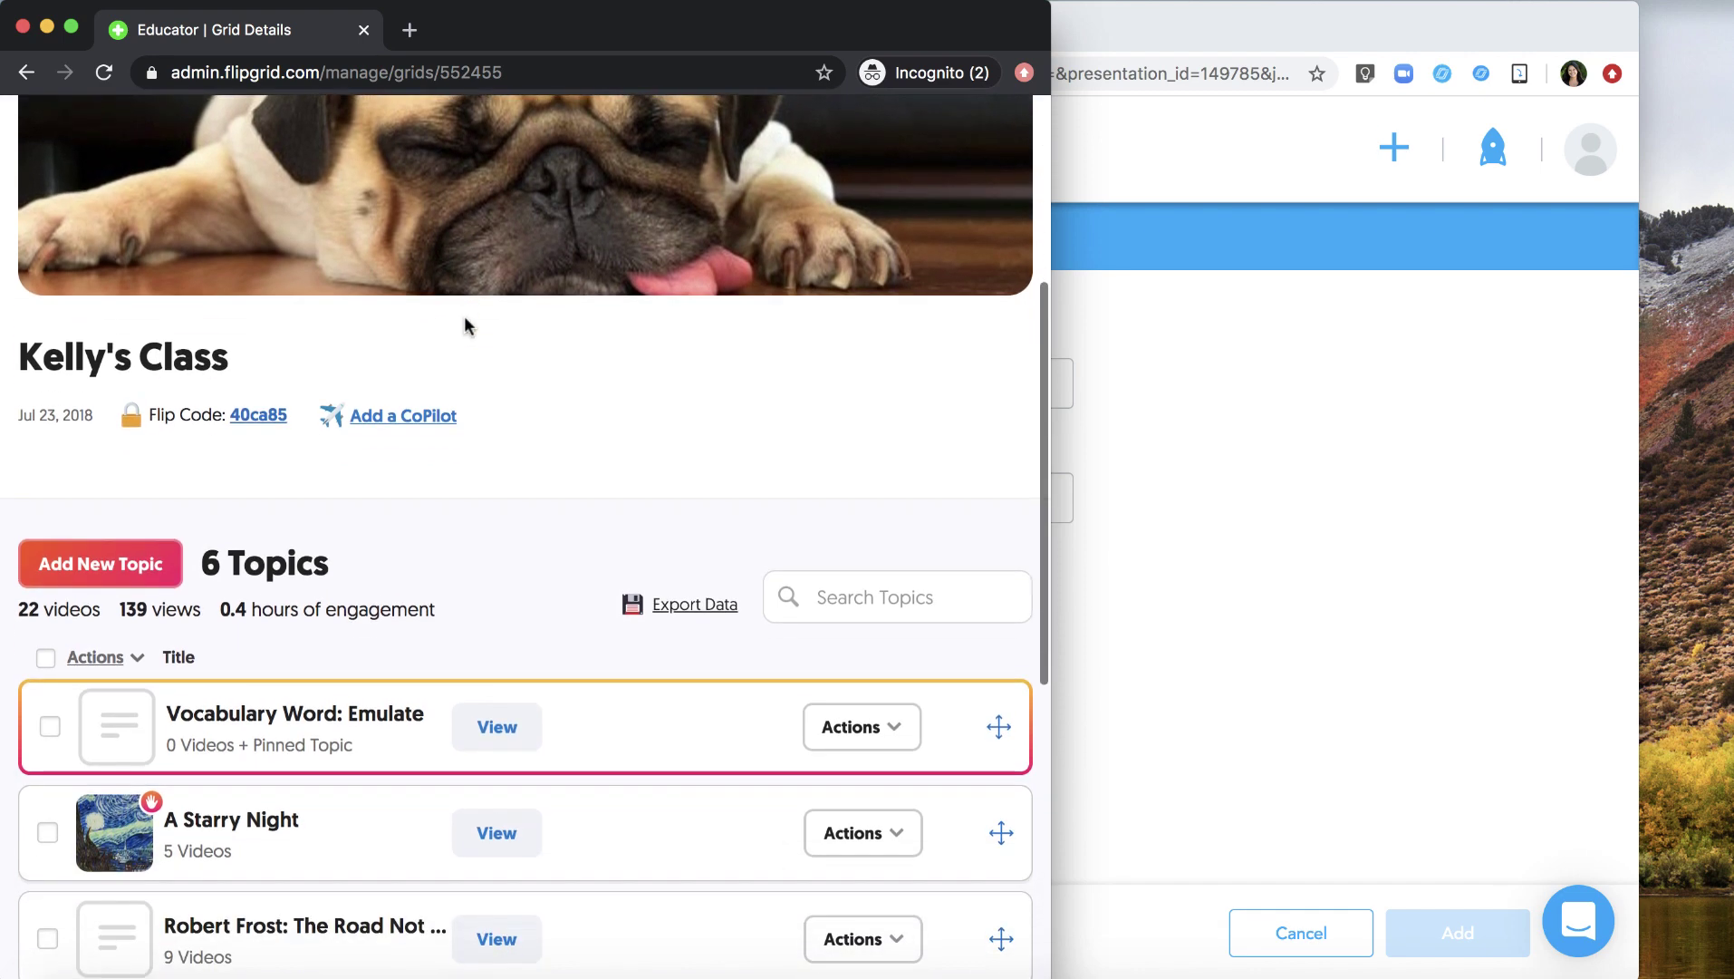
{"action": "left_click", "coordinate": [306, 704]}
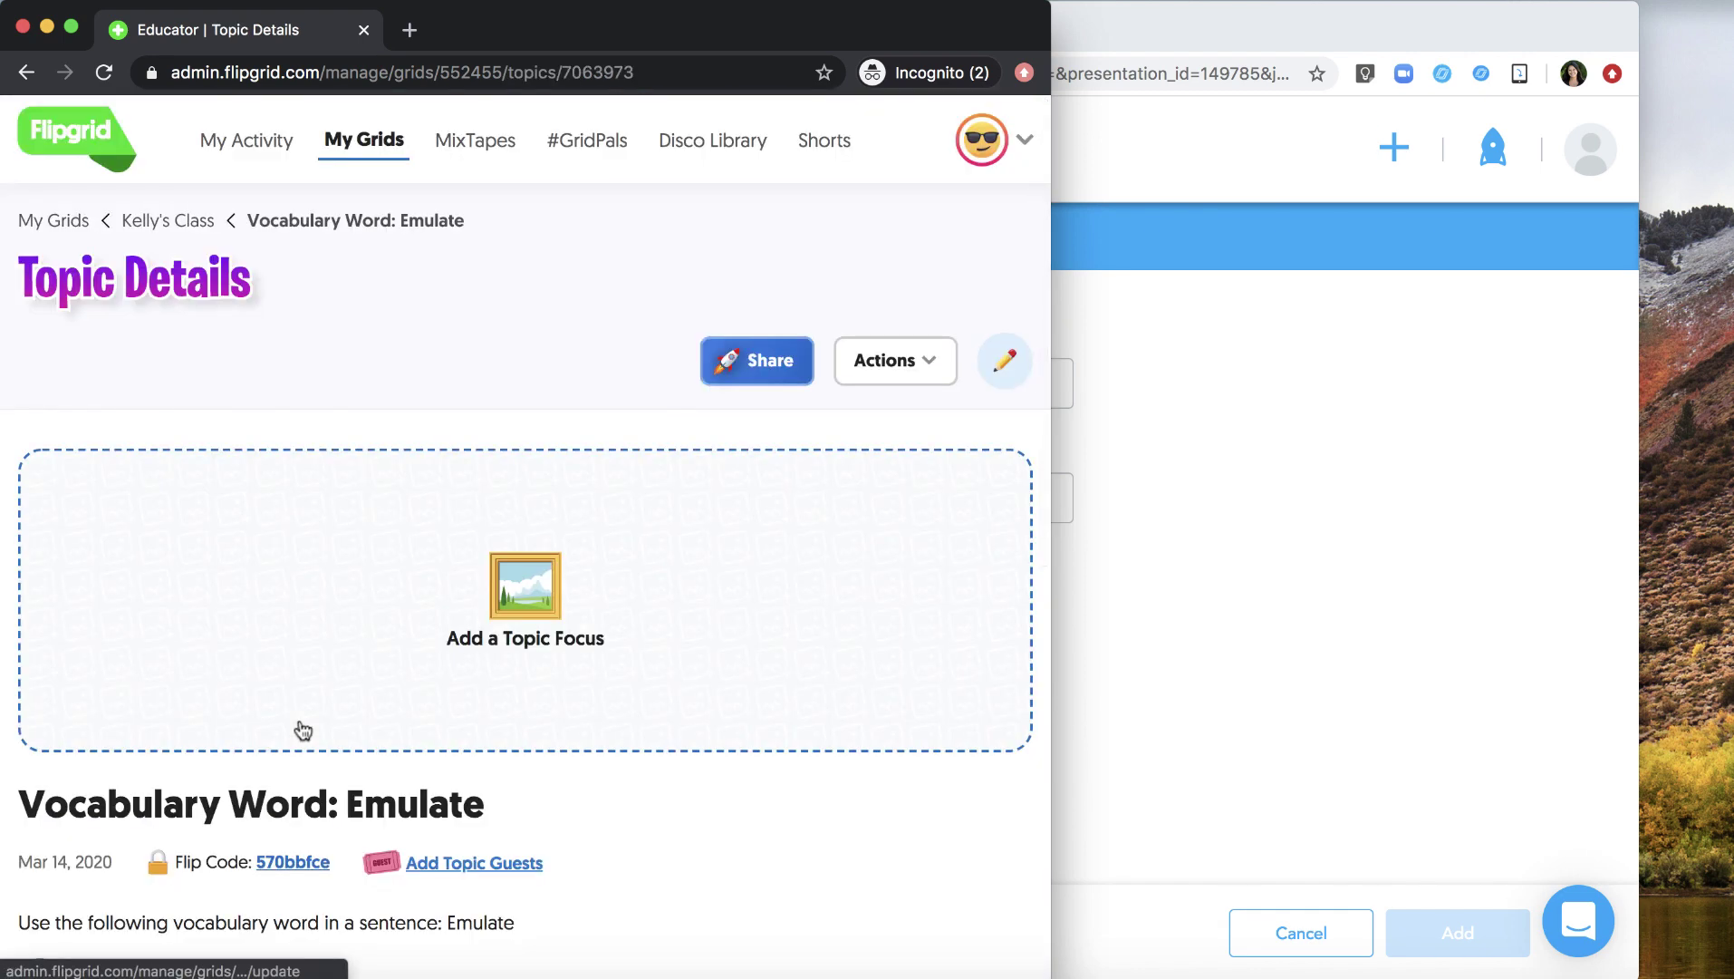
{"action": "left_click", "coordinate": [402, 73]}
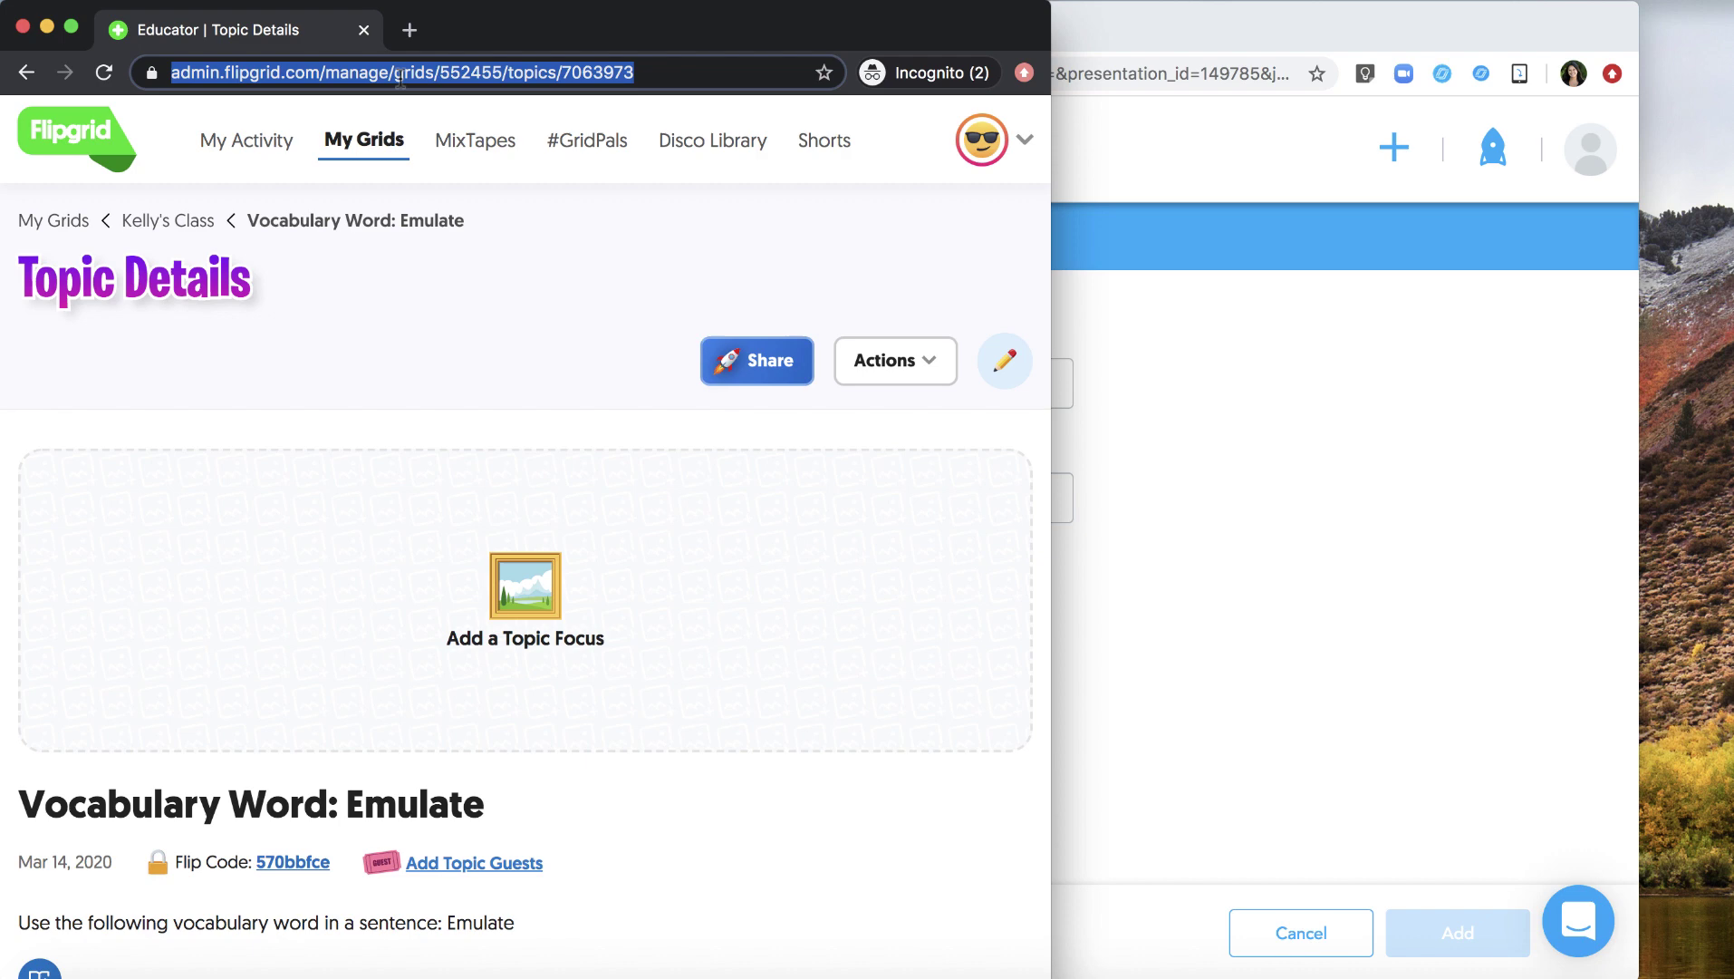
{"action": "left_click", "coordinate": [1135, 376]}
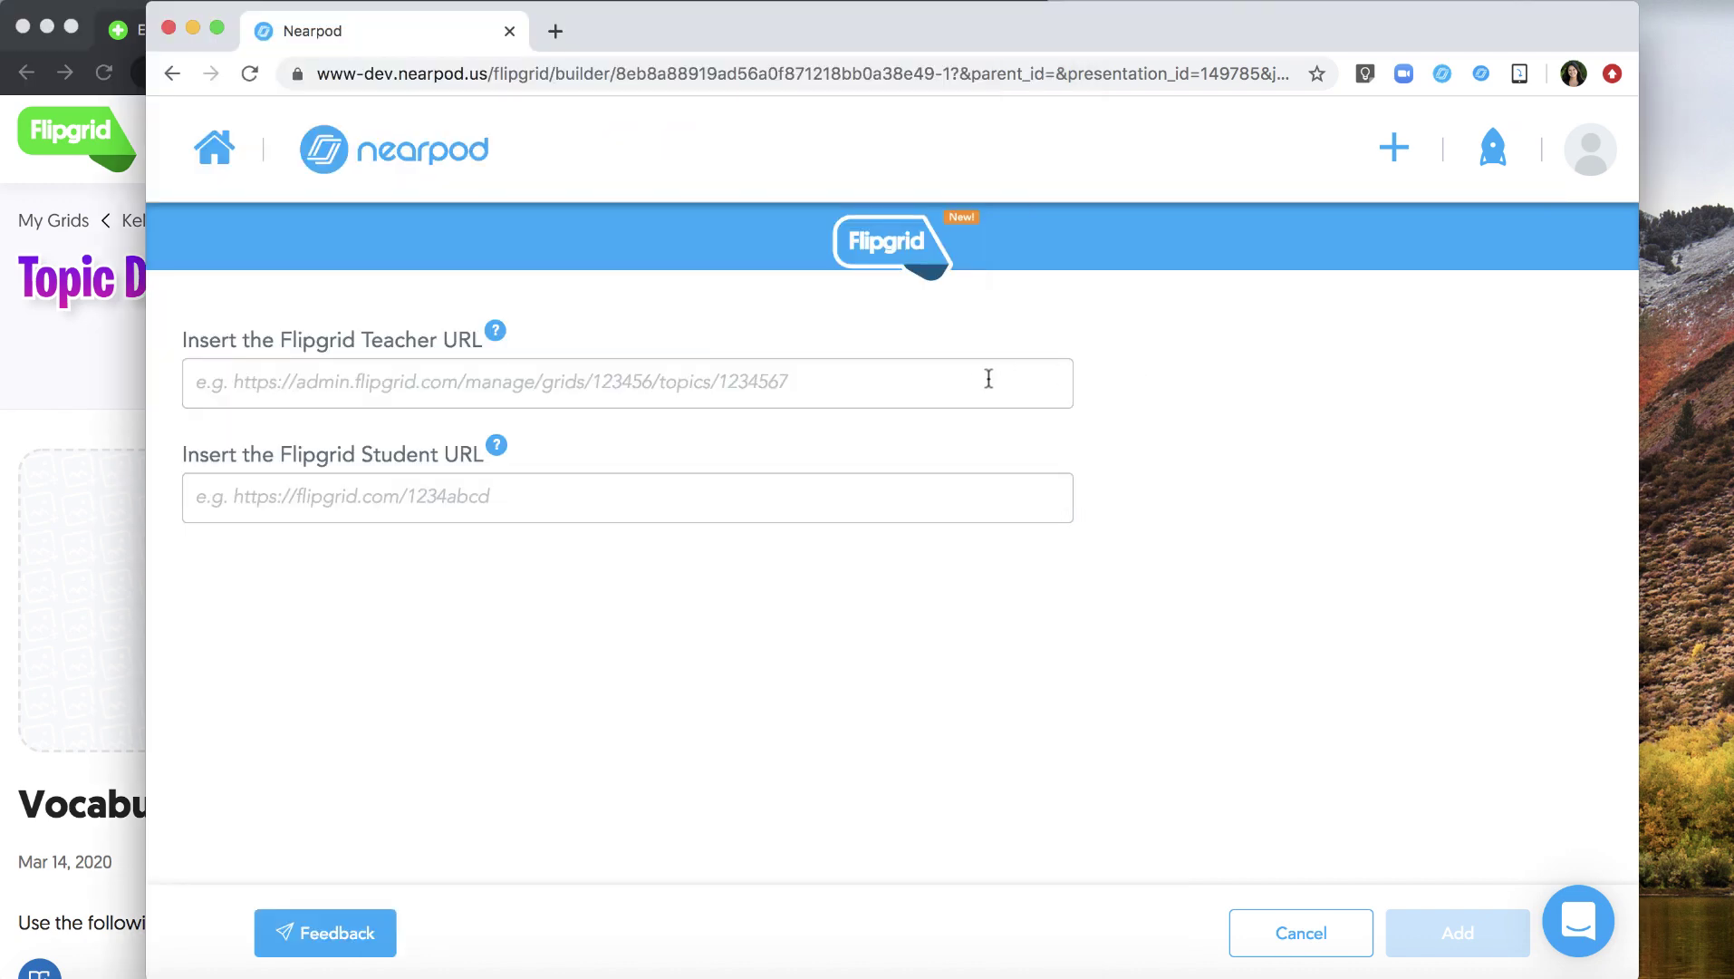
{"action": "type", "text": "https://admin.flipgrid.com/manage/grids/552455/topics/7063973"}
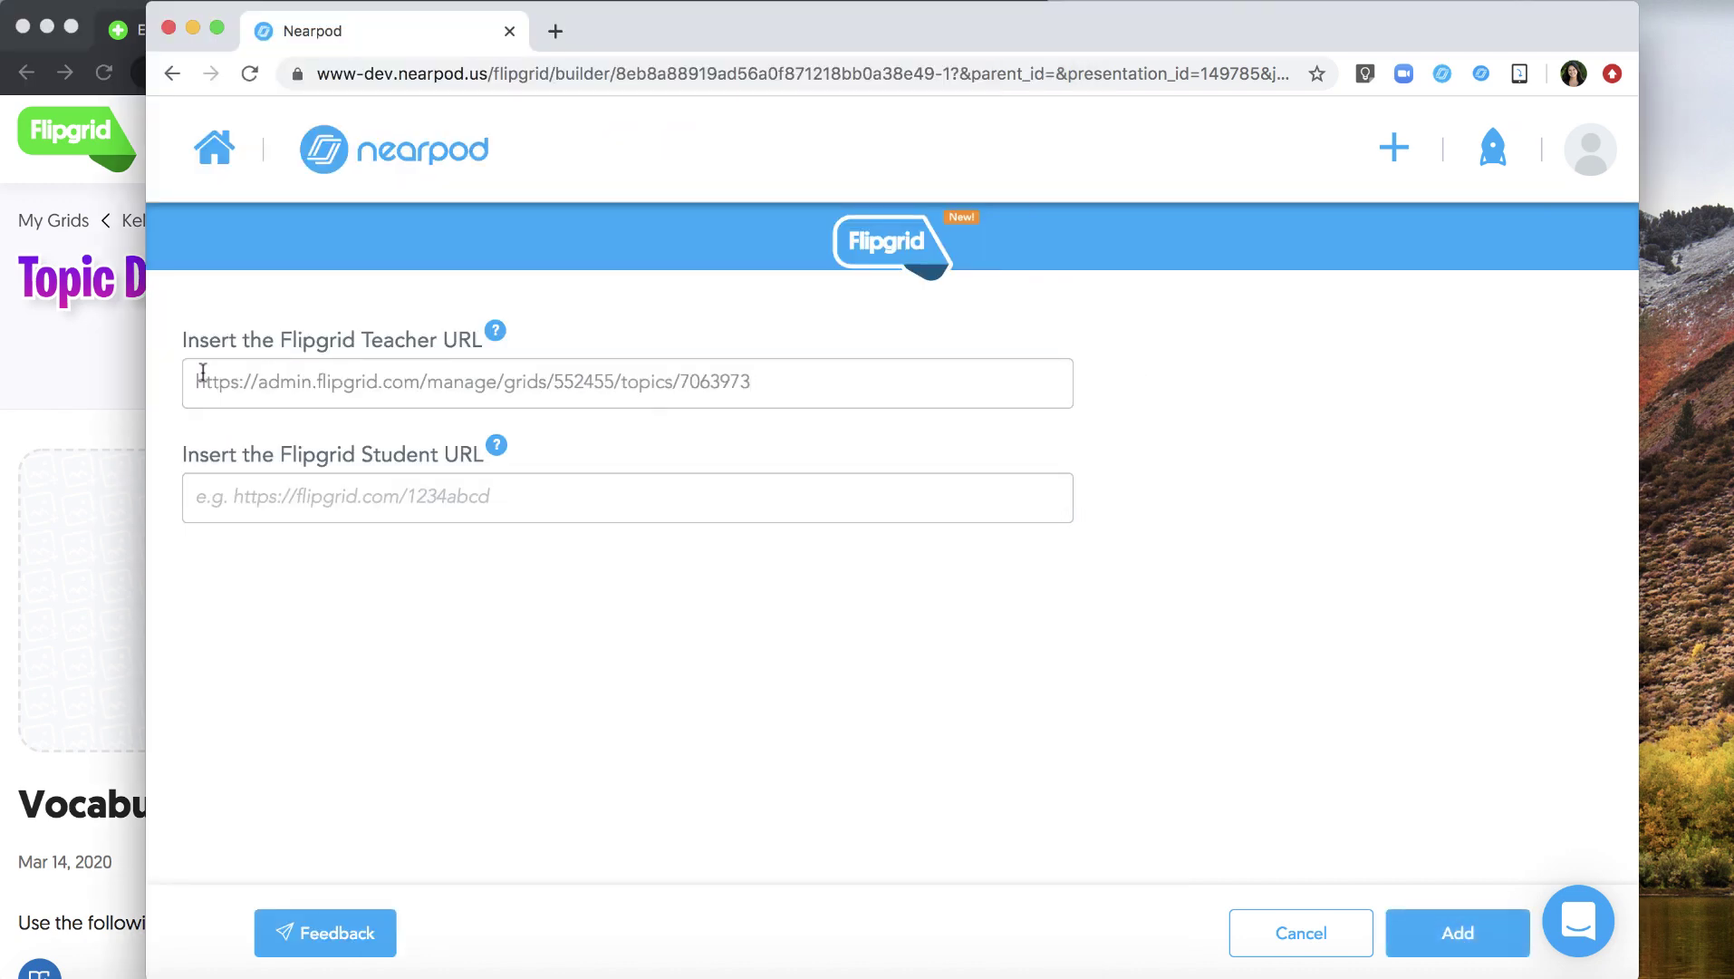
- Put the Emulate topic's Share link in the Student URL field and add the slide
{"action": "left_click", "coordinate": [118, 377]}
{"action": "left_click", "coordinate": [742, 361]}
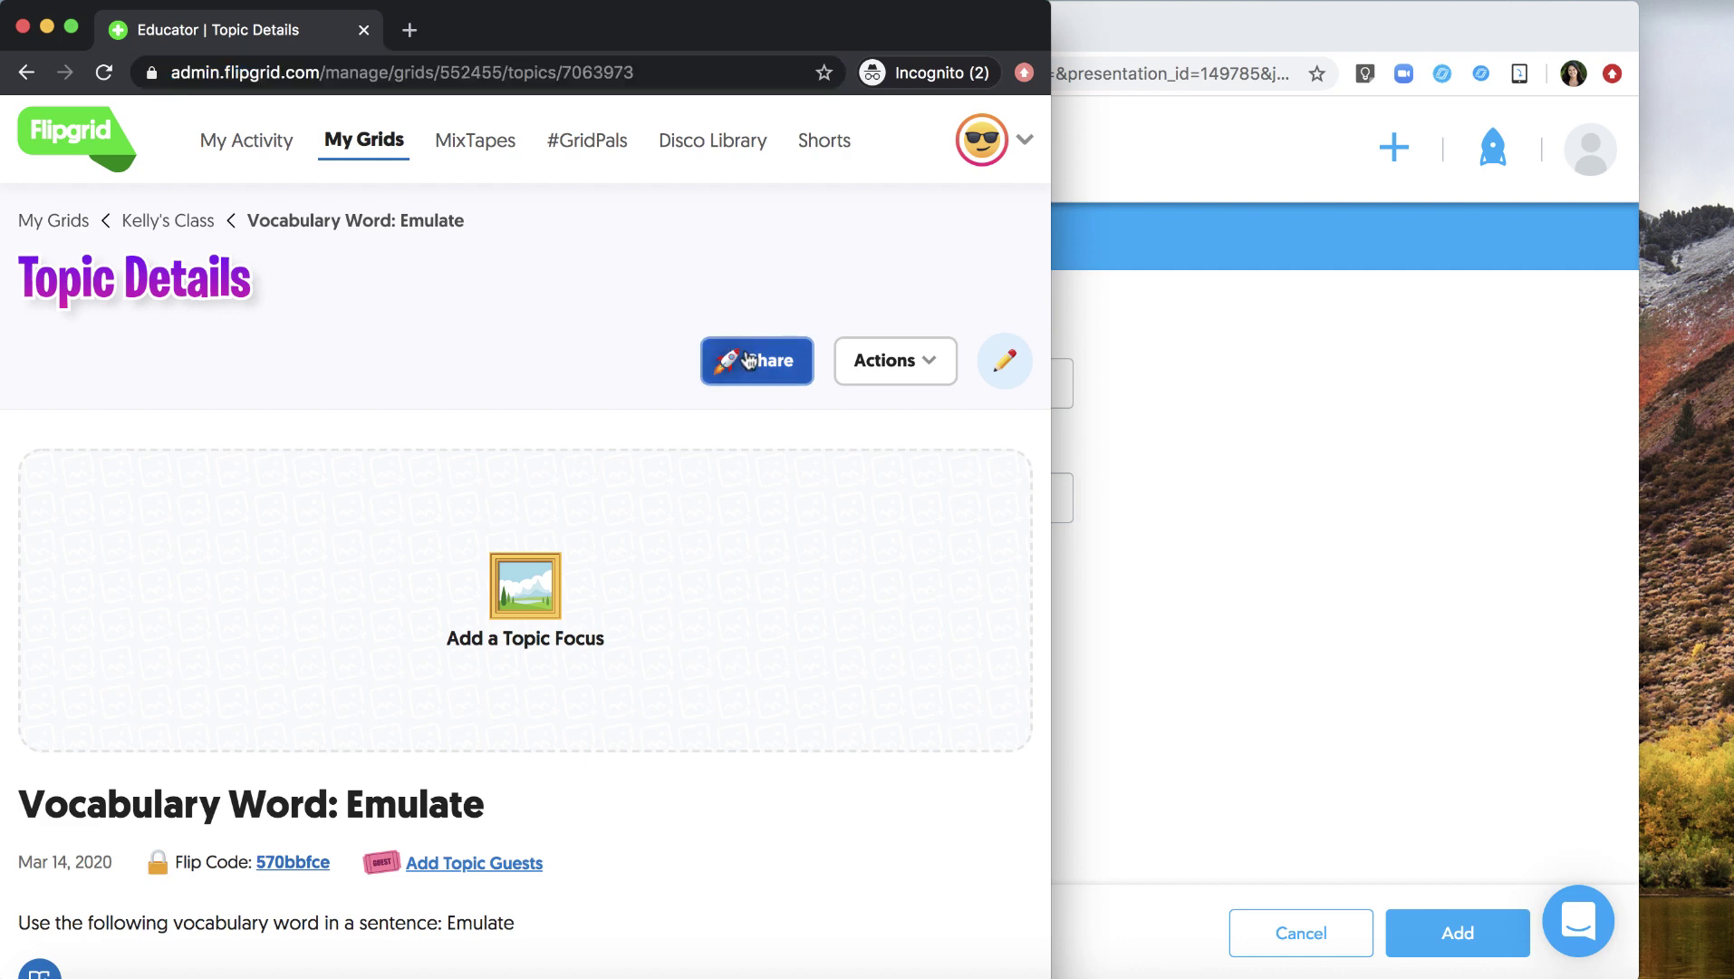
{"action": "left_click", "coordinate": [744, 434]}
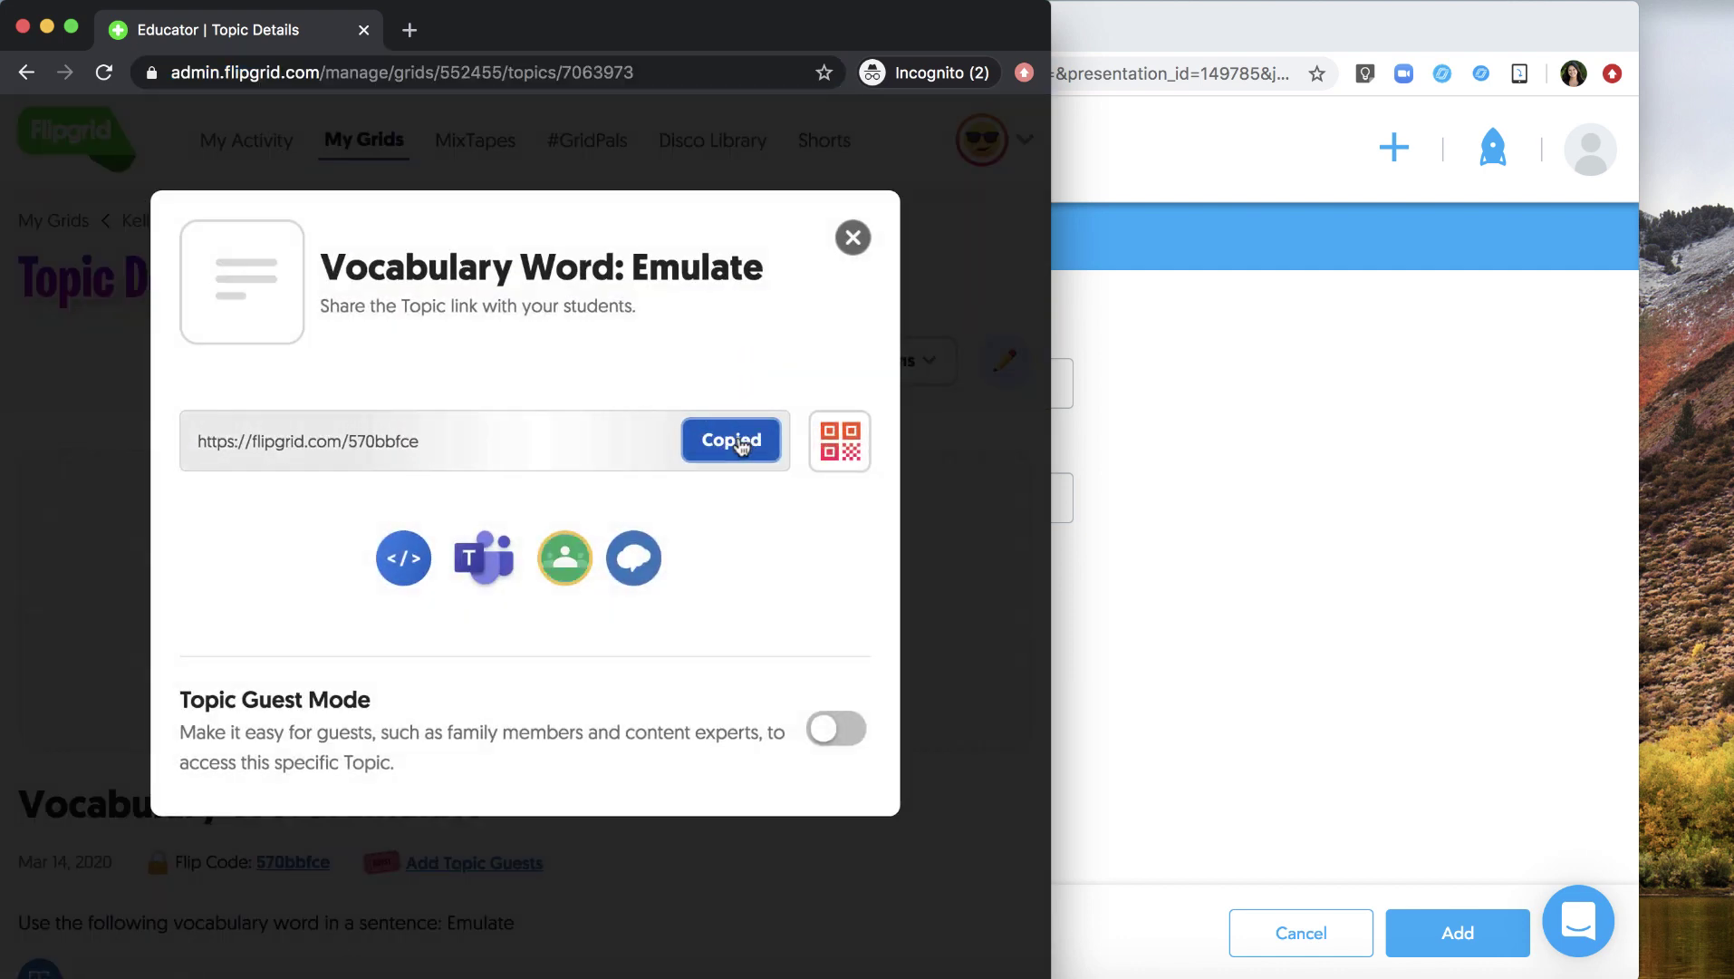
{"action": "left_click", "coordinate": [1082, 438]}
{"action": "left_click", "coordinate": [960, 492]}
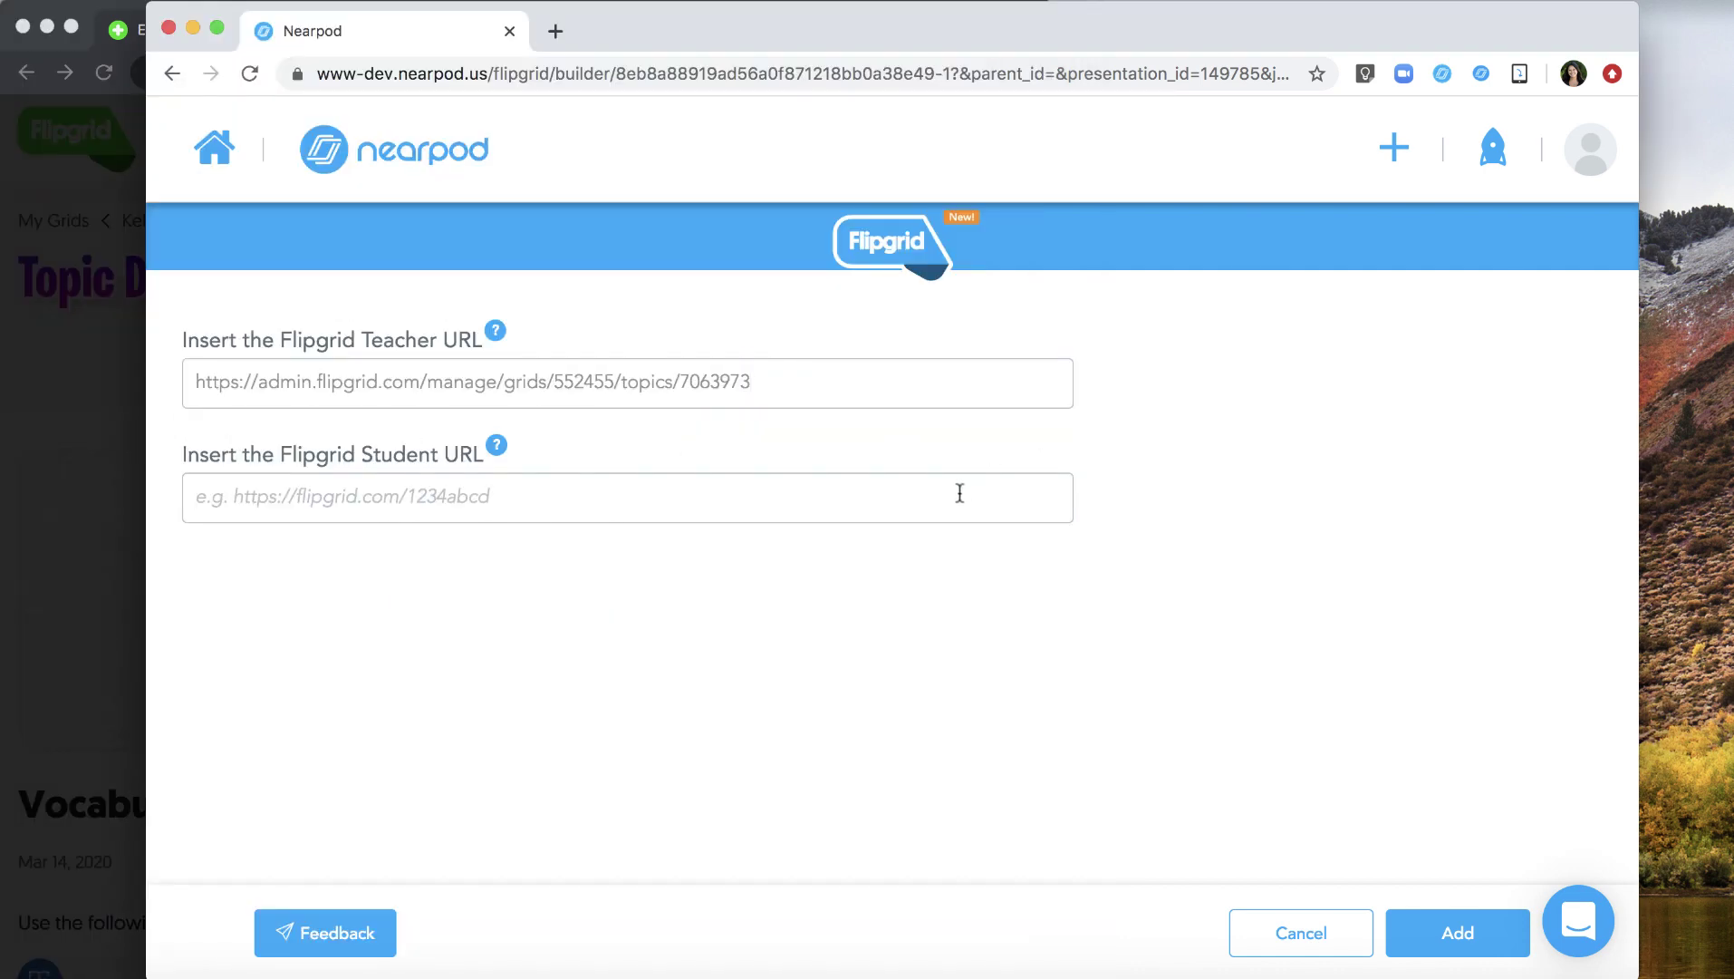
{"action": "key", "text": "ctrl+v"}
{"action": "left_click", "coordinate": [1452, 928]}
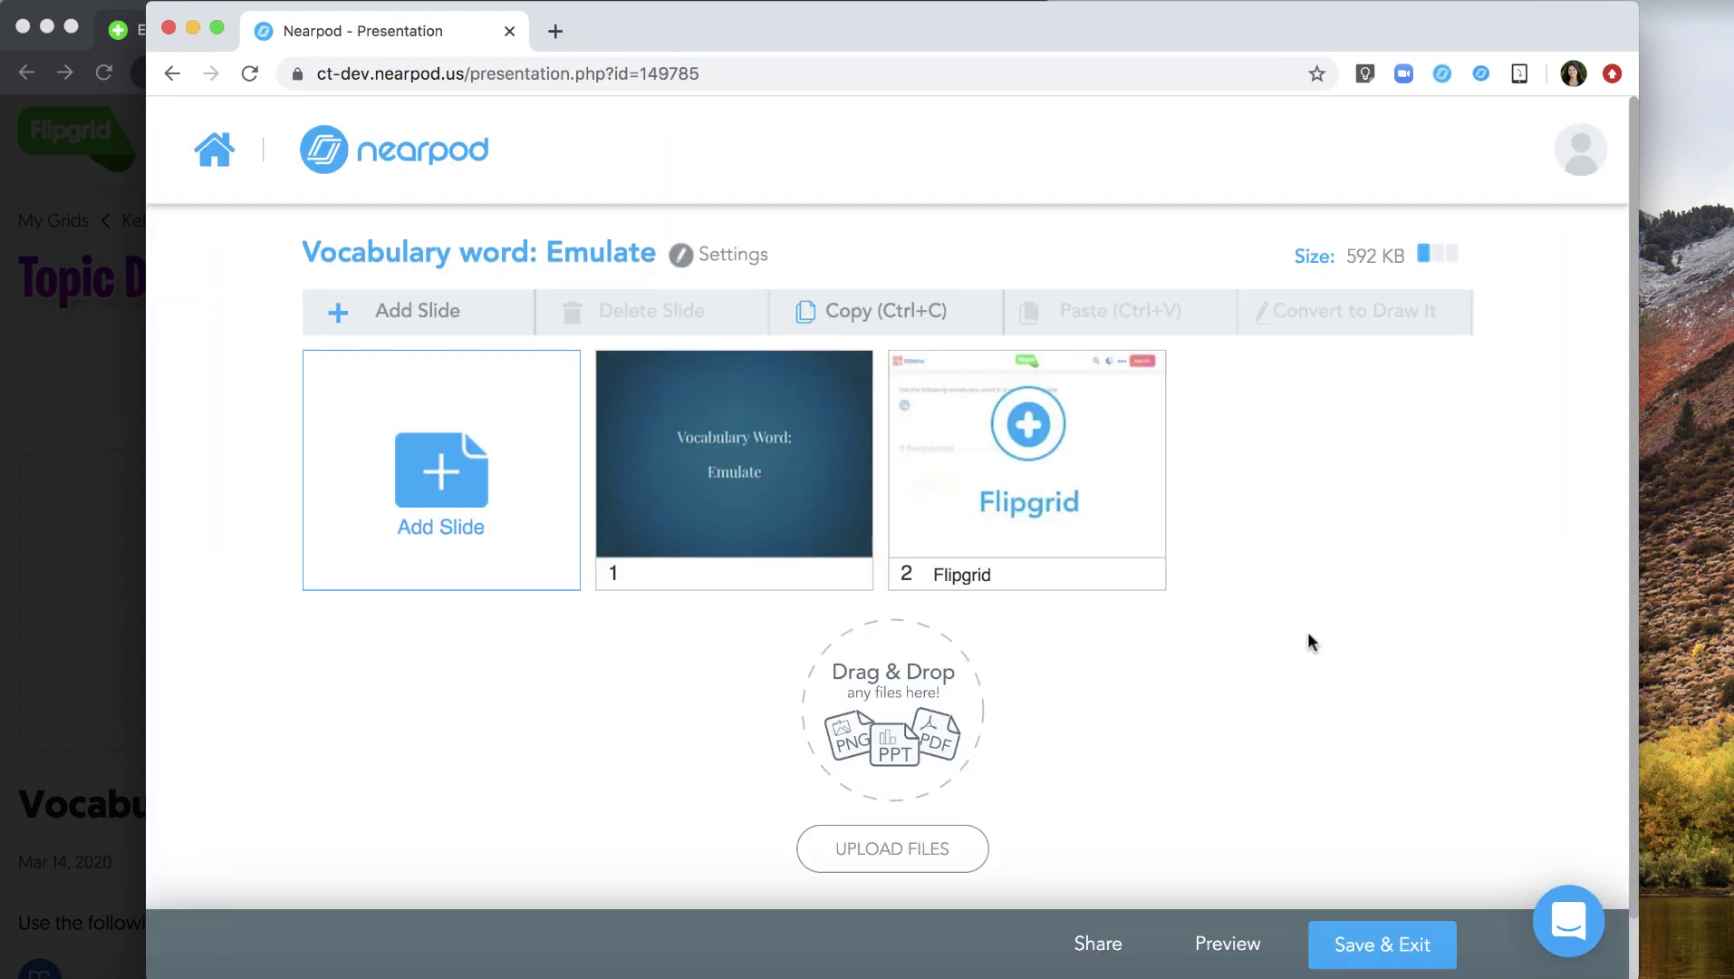
- Save the Emulate lesson, launch it live, and close the MEYXZ join-code popup
{"action": "left_click", "coordinate": [1363, 947]}
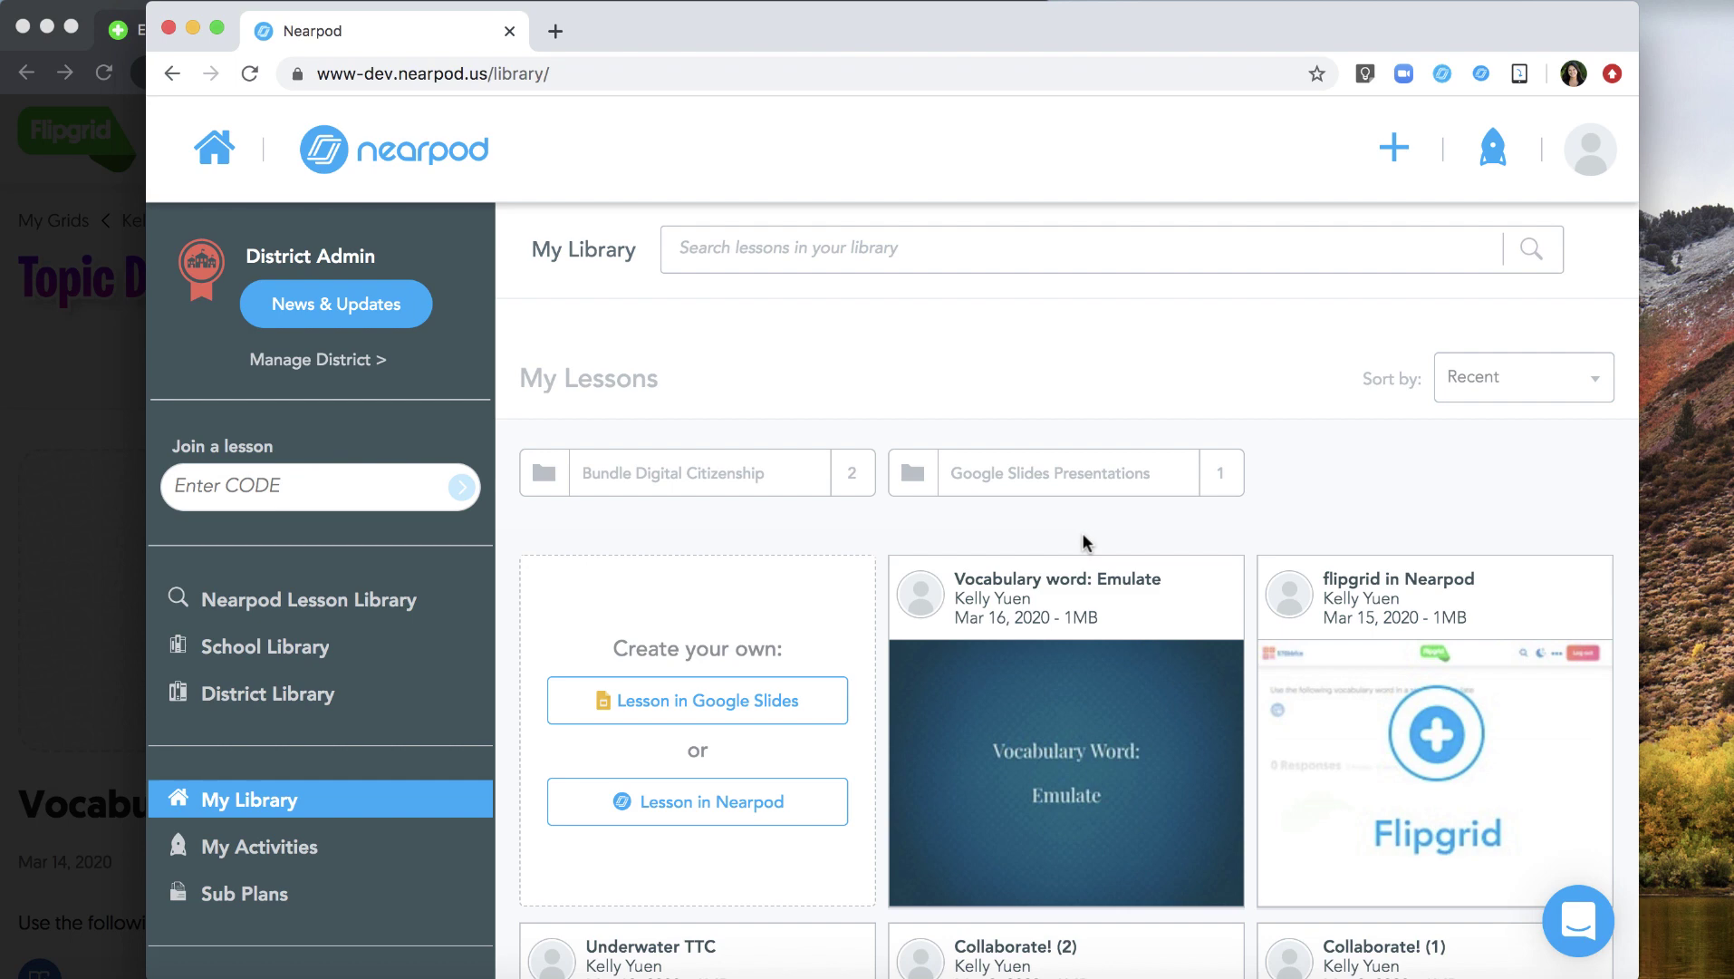
{"action": "mouse_move", "coordinate": [1065, 729]}
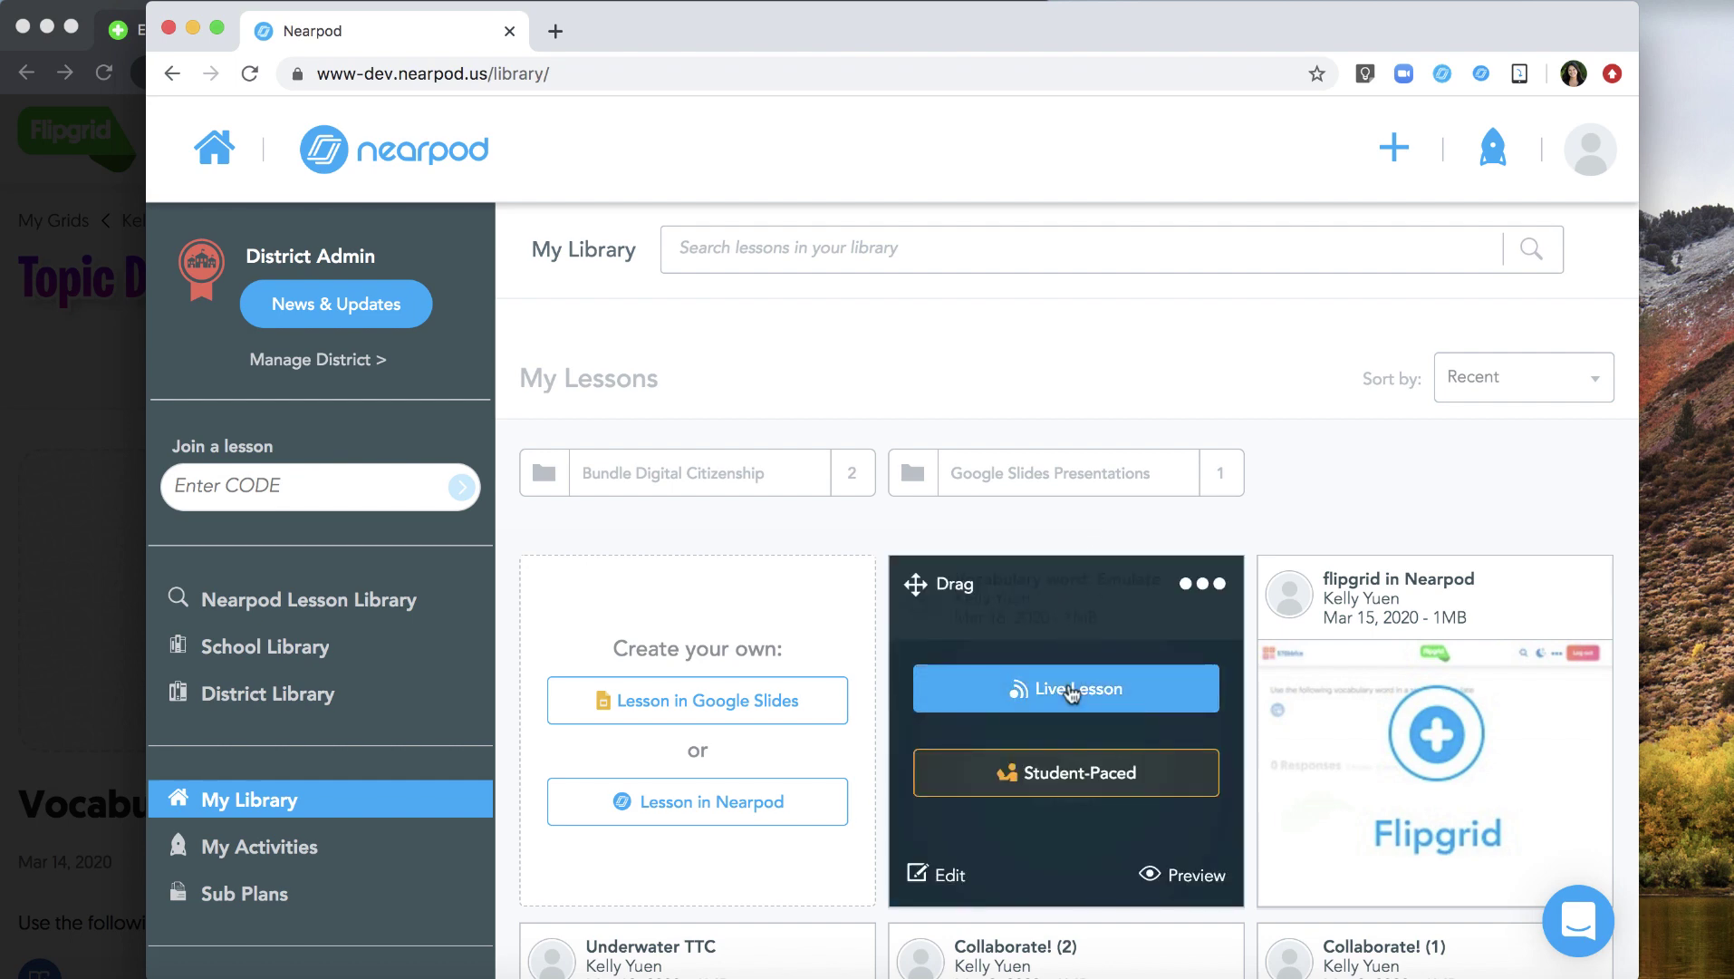
{"action": "left_click", "coordinate": [1070, 690]}
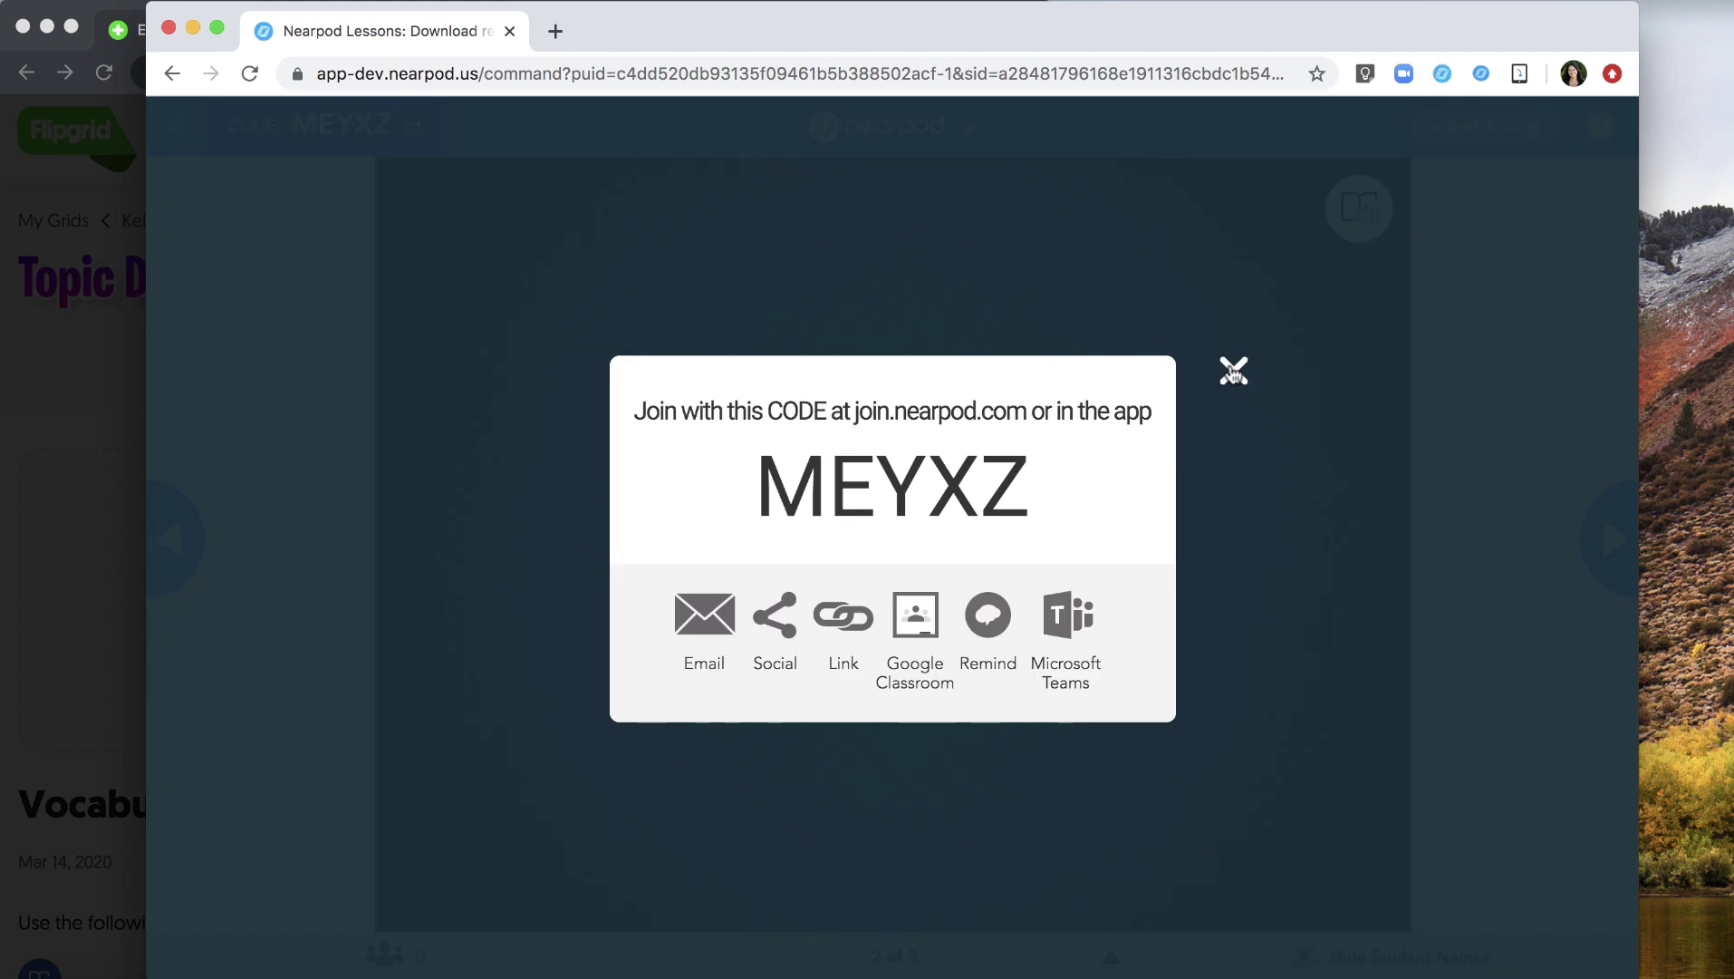
{"action": "left_click", "coordinate": [1233, 371]}
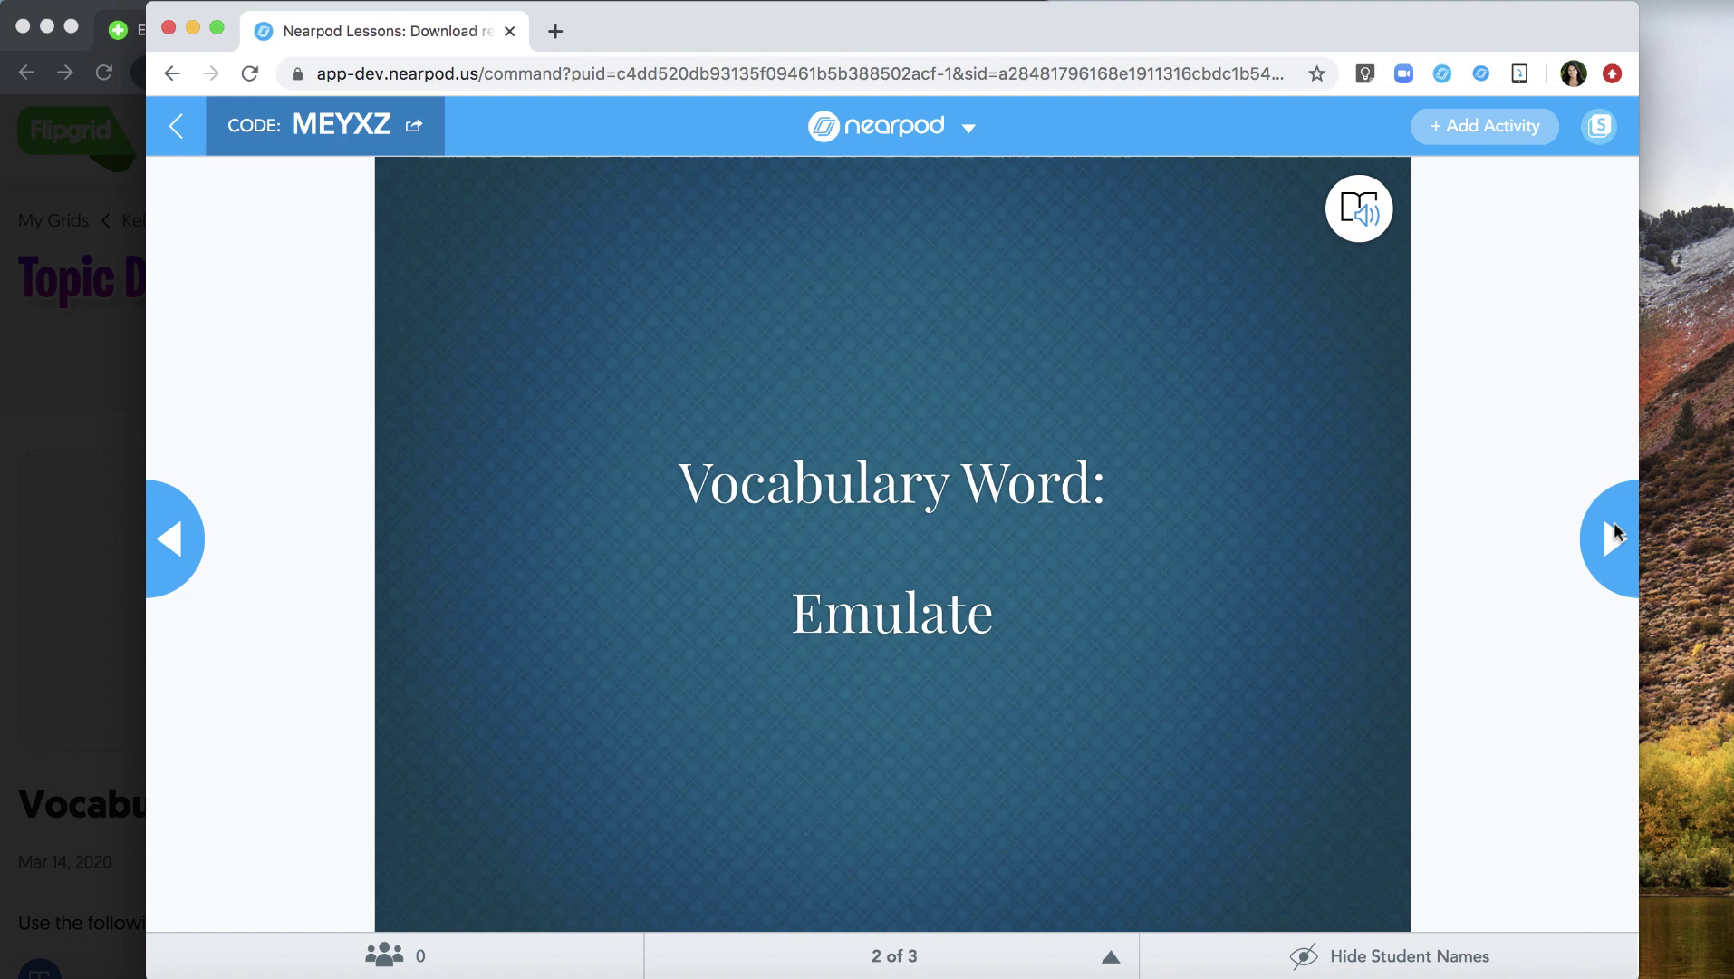
- Advance to slide 3 of 3, the embedded Flipgrid Emulate topic page
{"action": "left_click", "coordinate": [1611, 538]}
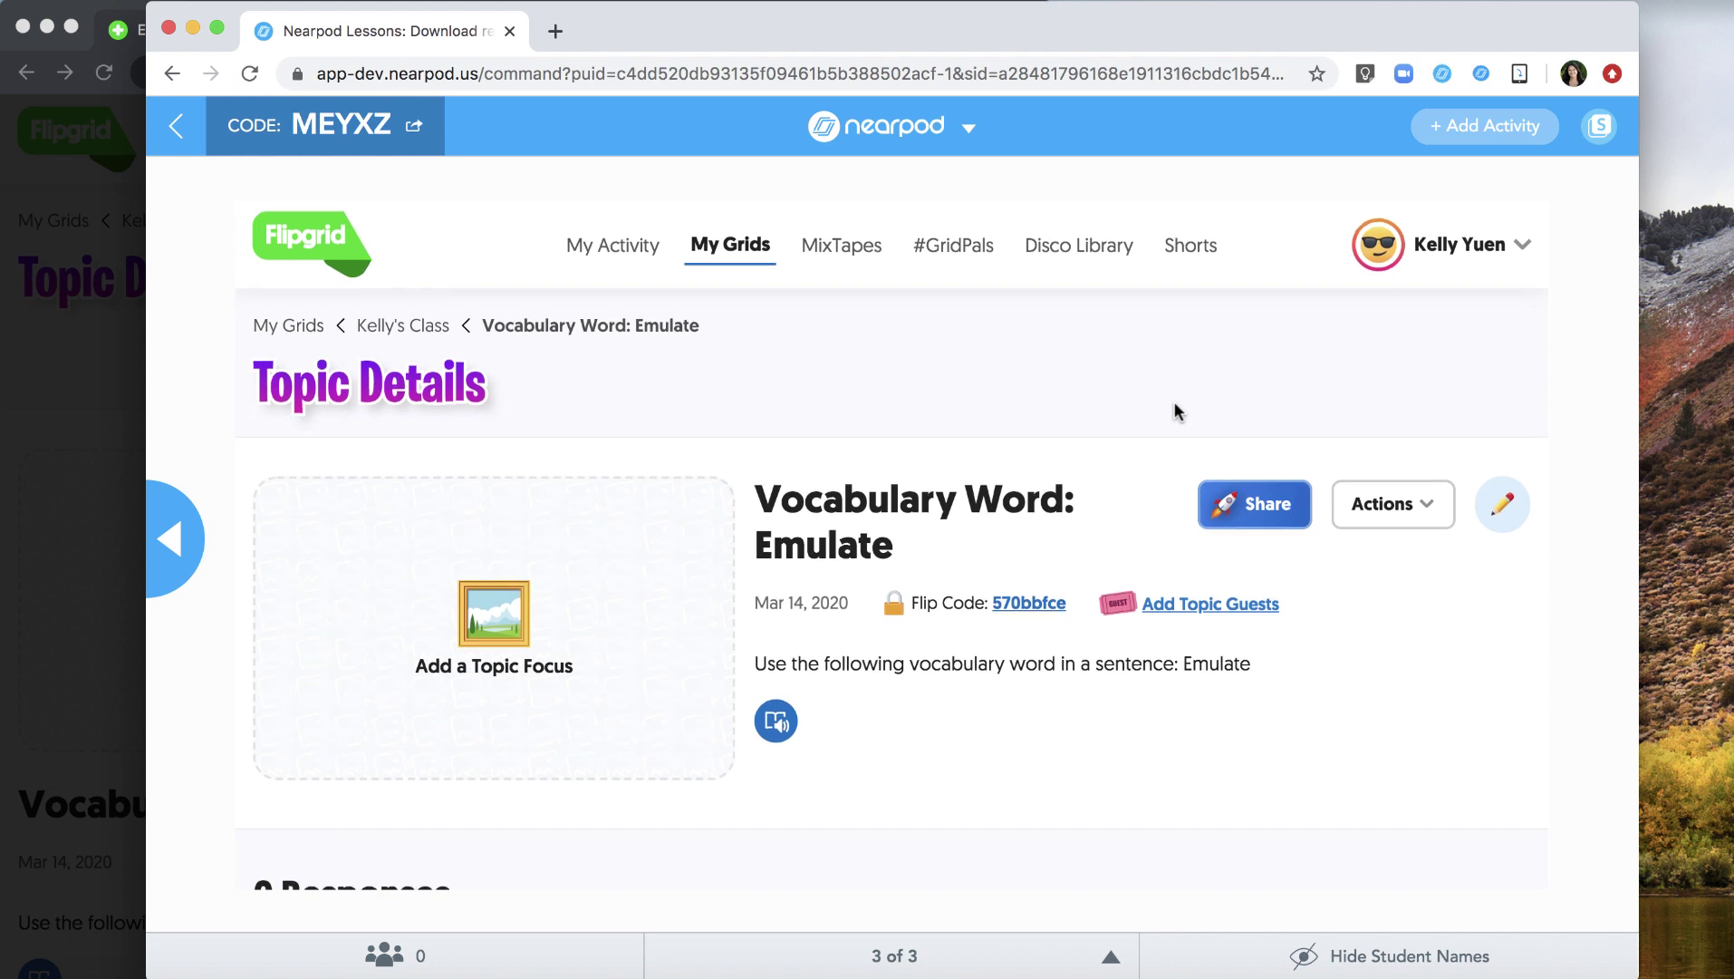
{"action": "scroll", "coordinate": [1174, 410], "scroll_direction": "down", "scroll_amount": 3}
{"action": "scroll", "coordinate": [1175, 410], "scroll_direction": "down", "scroll_amount": 2}
{"action": "scroll", "coordinate": [1174, 410], "scroll_direction": "down", "scroll_amount": 3}
{"action": "scroll", "coordinate": [1175, 407], "scroll_direction": "up", "scroll_amount": 1}
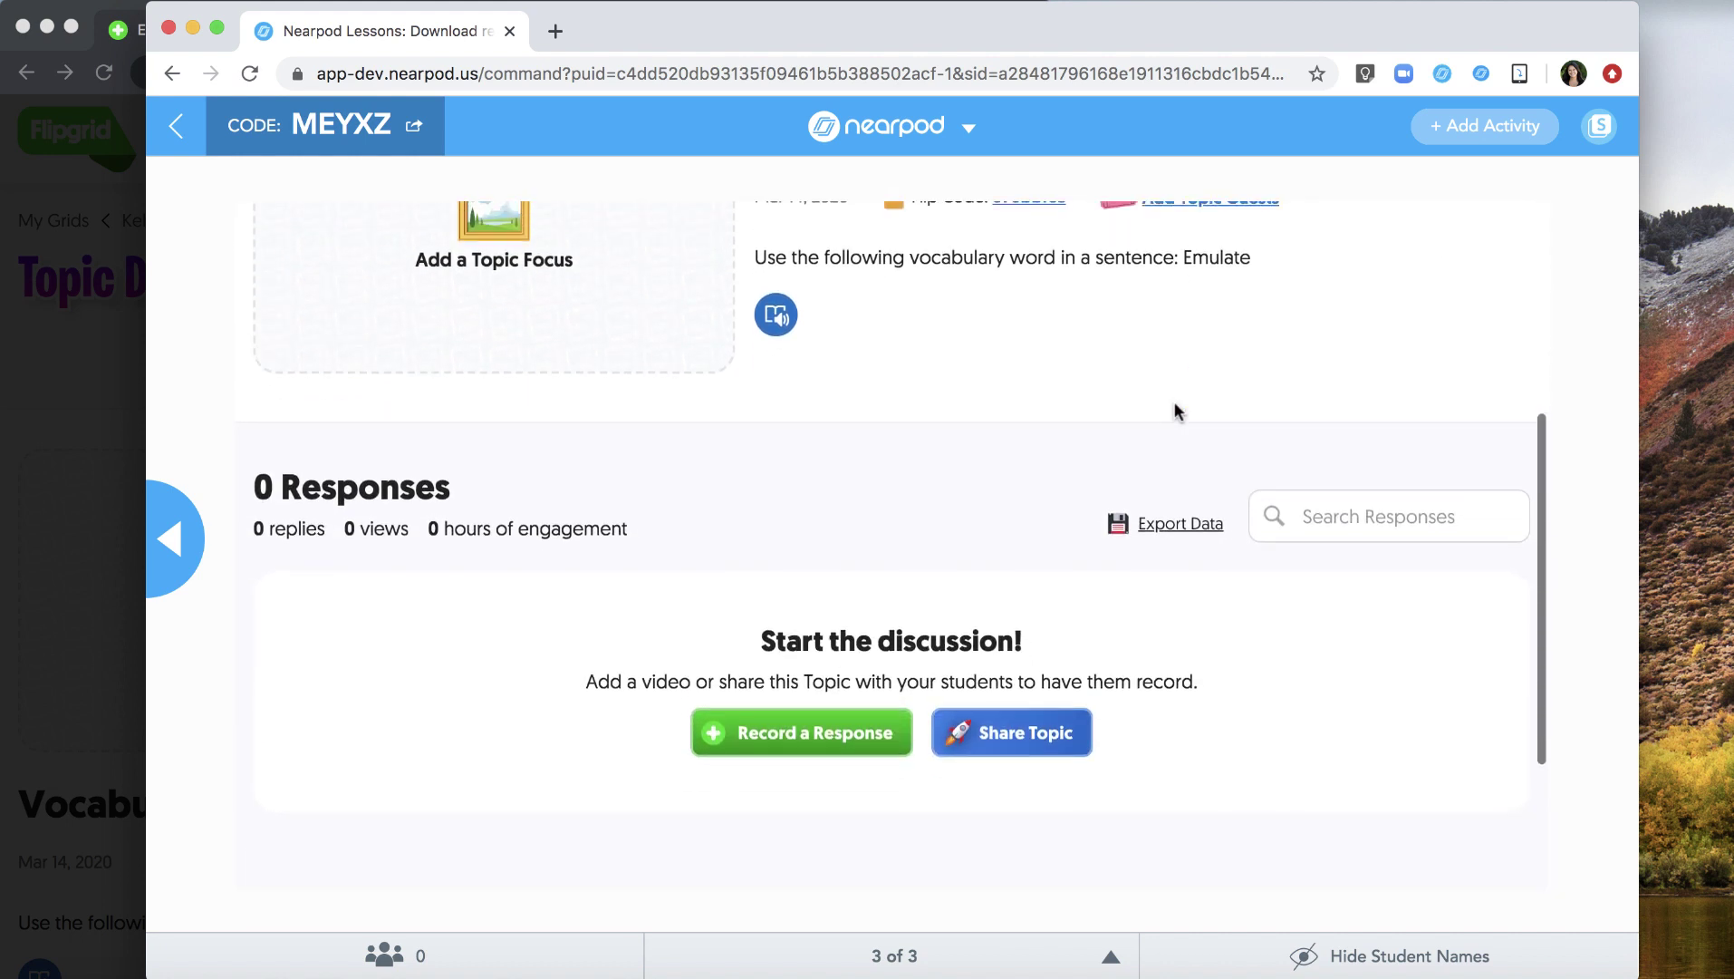
{"action": "scroll", "coordinate": [1175, 406], "scroll_direction": "up", "scroll_amount": 1}
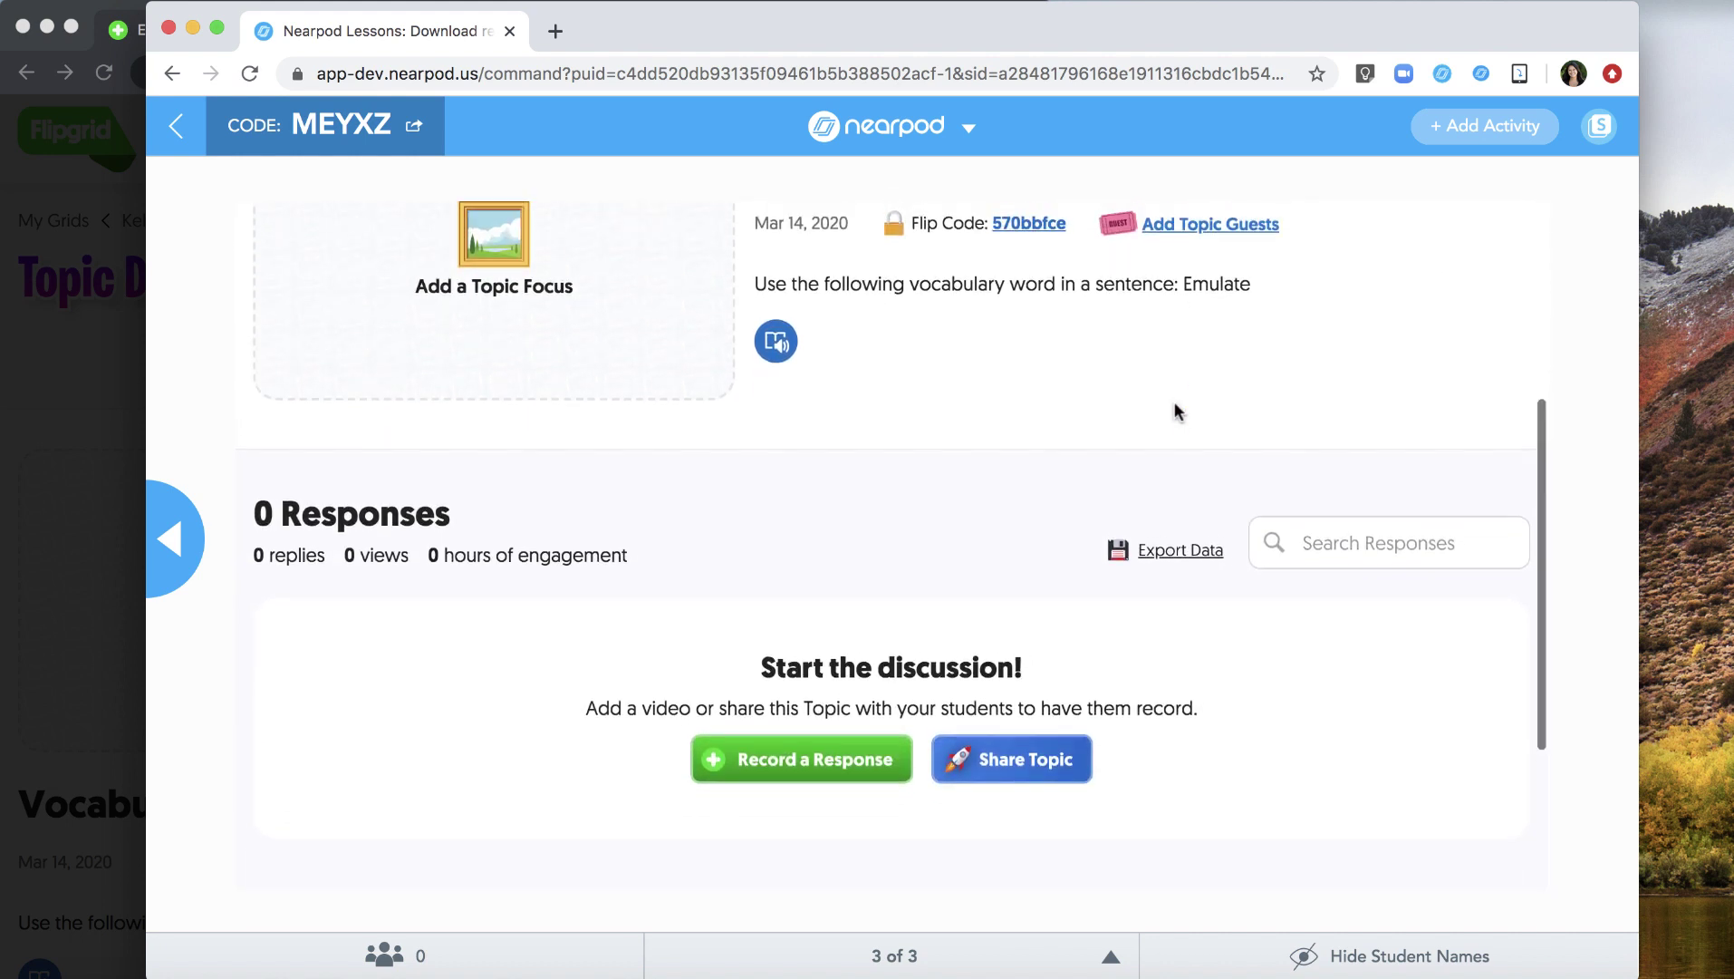
{"action": "scroll", "coordinate": [1174, 412], "scroll_direction": "up", "scroll_amount": 1}
{"action": "scroll", "coordinate": [1174, 411], "scroll_direction": "up", "scroll_amount": 1}
{"action": "scroll", "coordinate": [1174, 410], "scroll_direction": "up", "scroll_amount": 1}
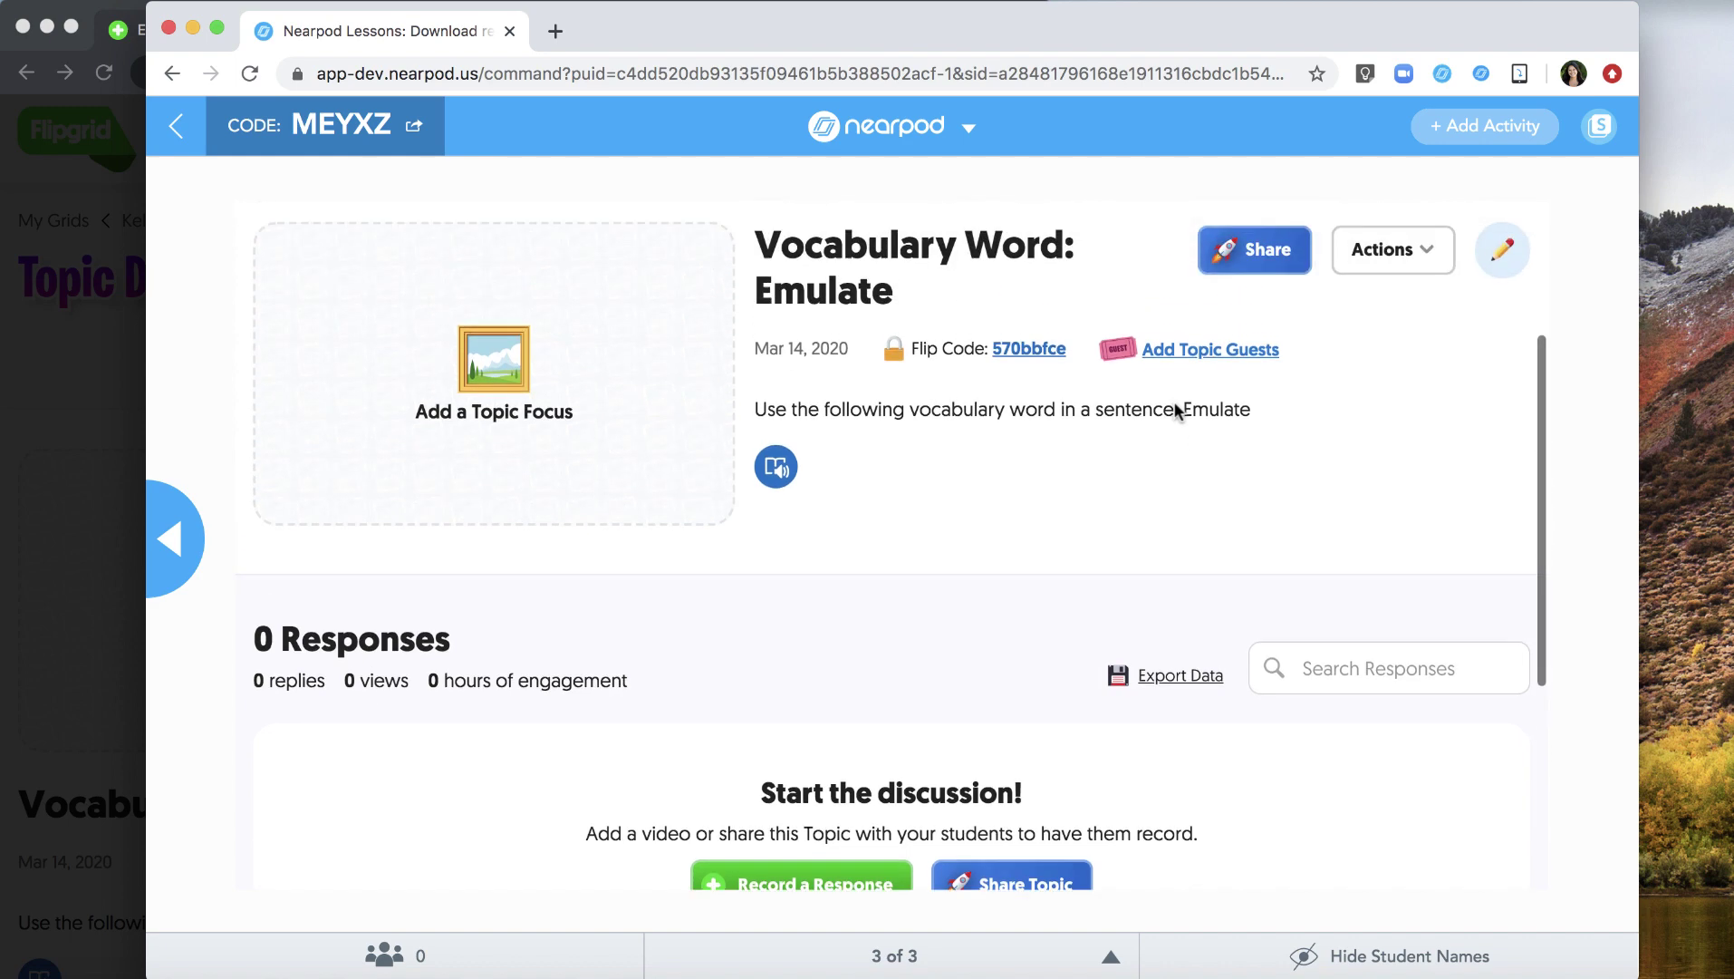
{"action": "scroll", "coordinate": [1175, 410], "scroll_direction": "up", "scroll_amount": 1}
{"action": "scroll", "coordinate": [1175, 411], "scroll_direction": "up", "scroll_amount": 1}
{"action": "scroll", "coordinate": [1176, 411], "scroll_direction": "up", "scroll_amount": 1}
{"action": "scroll", "coordinate": [1174, 410], "scroll_direction": "up", "scroll_amount": 1}
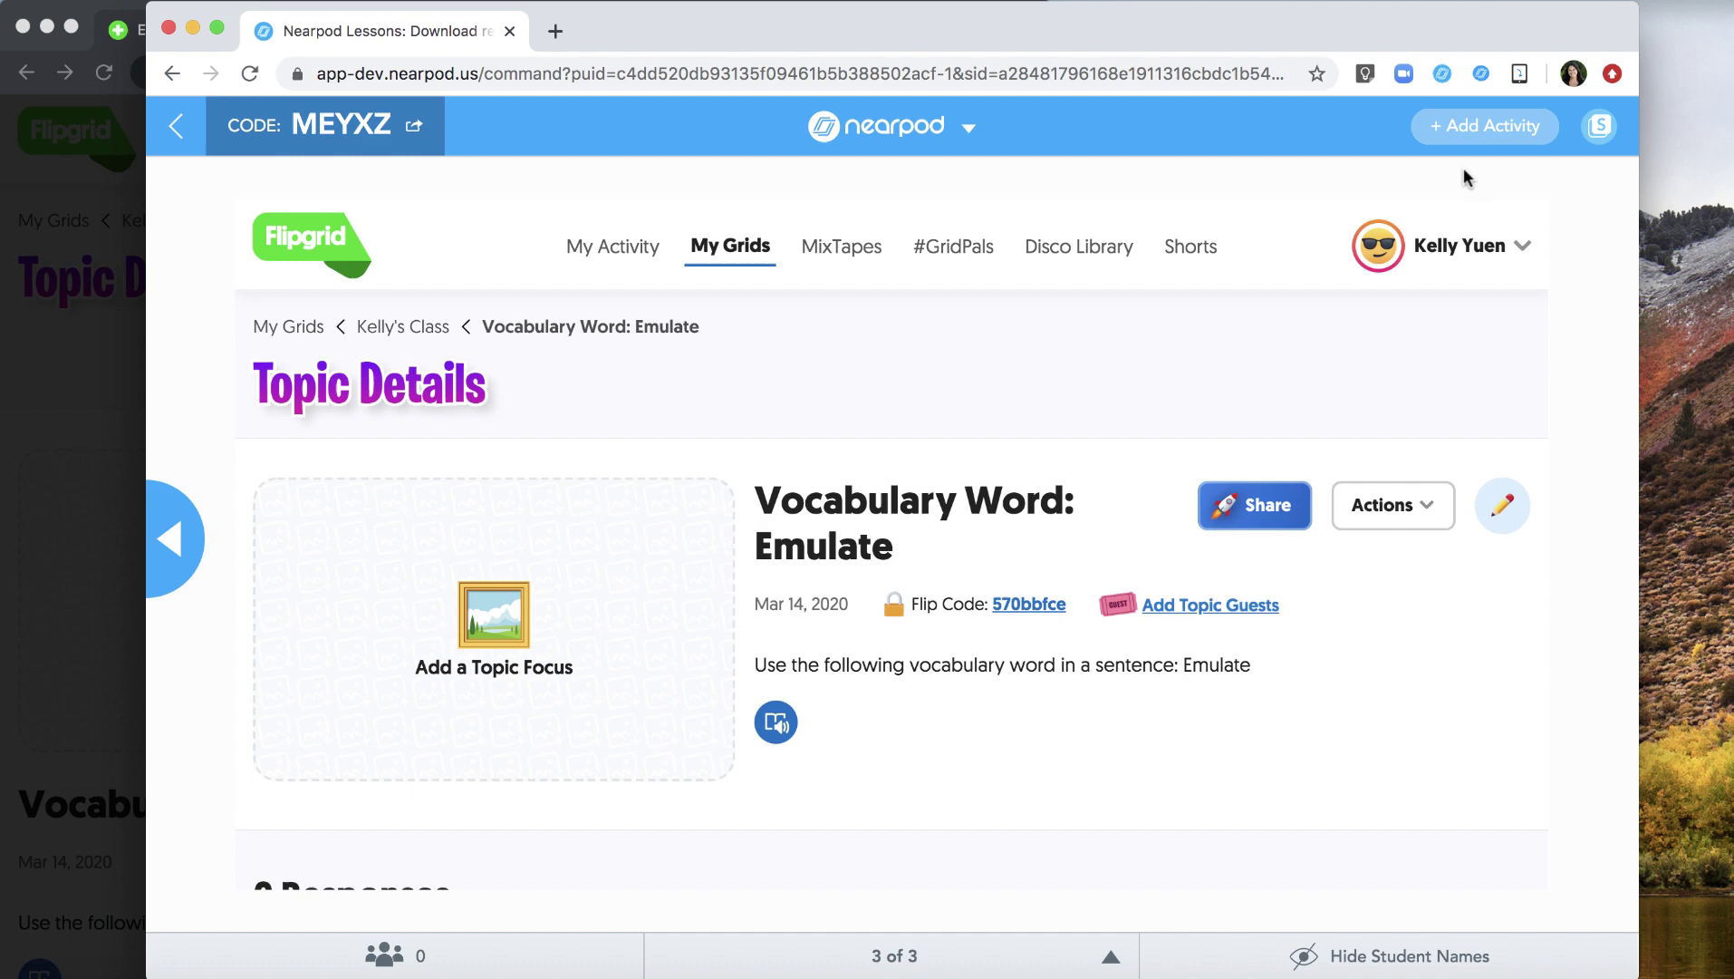
- Switch to Student View and submit the grid password to unlock the Emulate topic
{"action": "left_click", "coordinate": [1589, 128]}
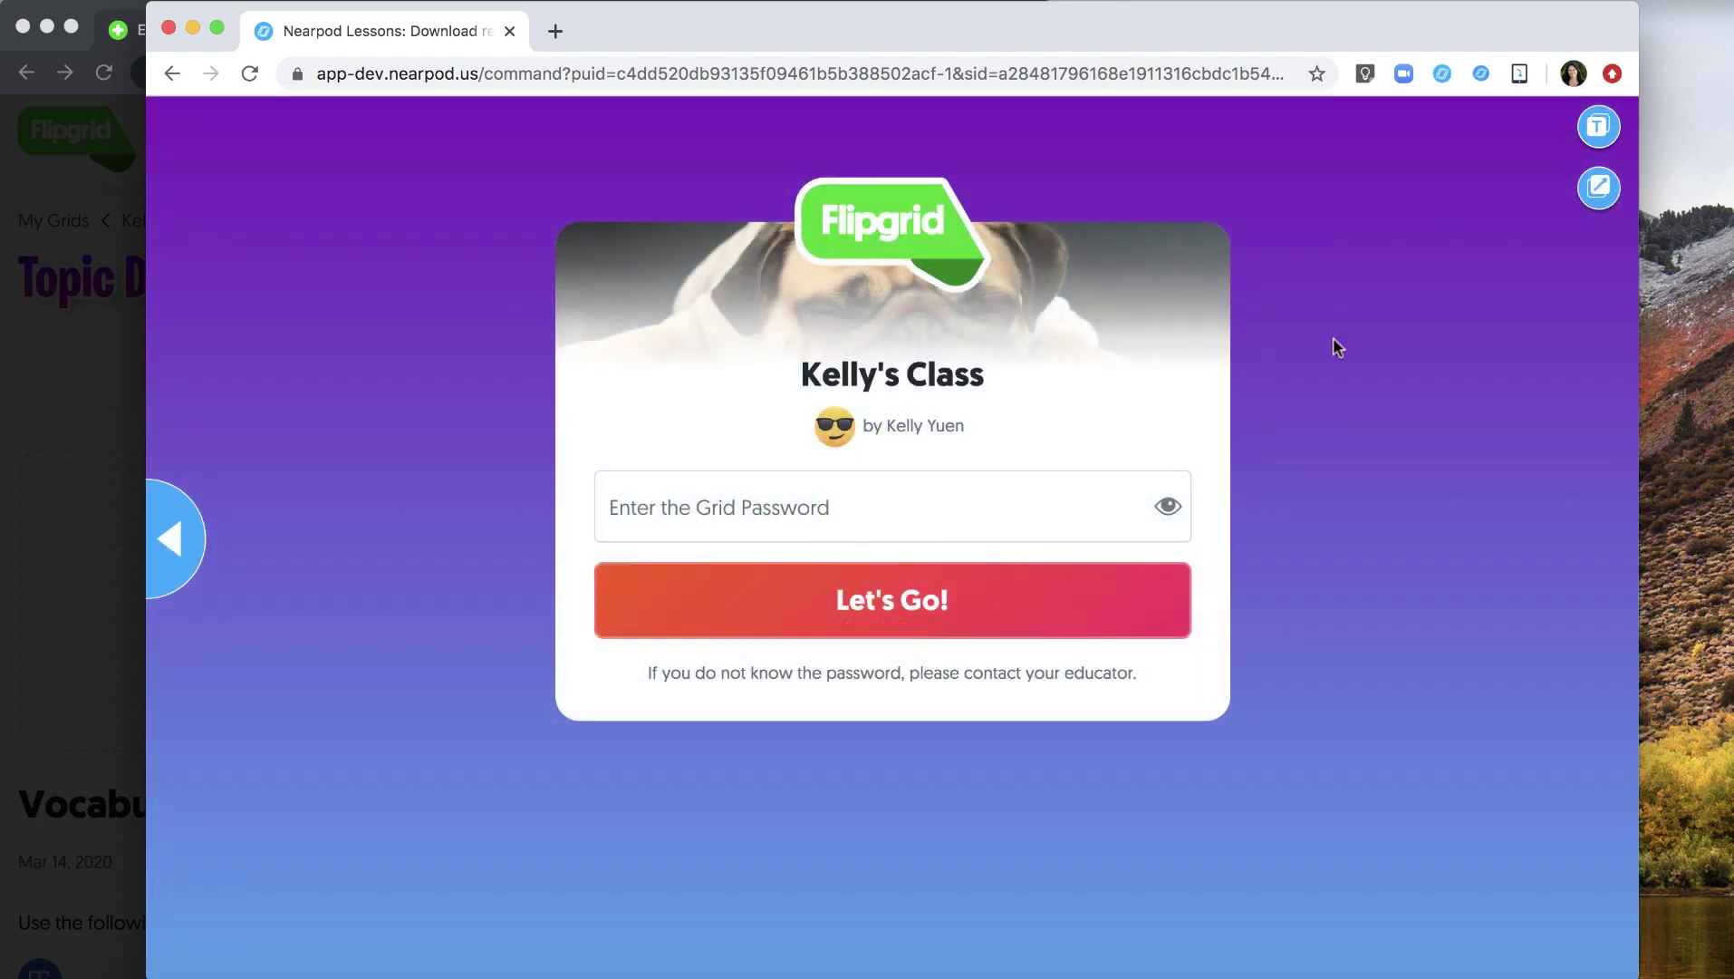
{"action": "left_click", "coordinate": [899, 500]}
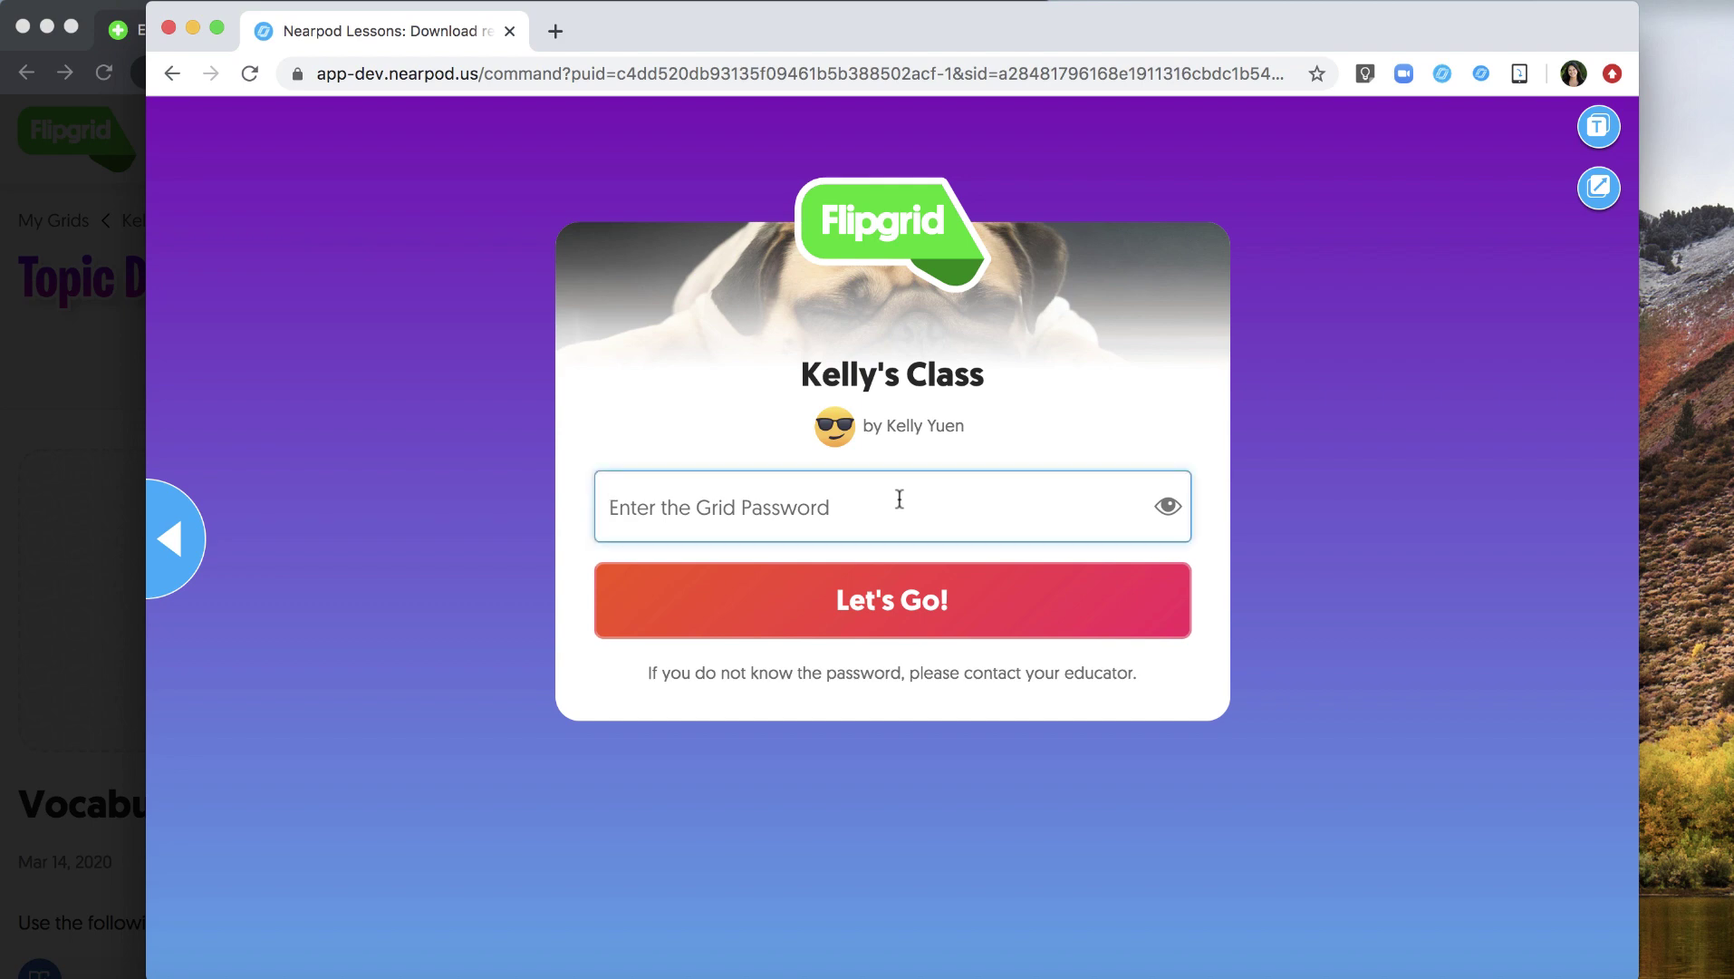
{"action": "type", "text": "********"}
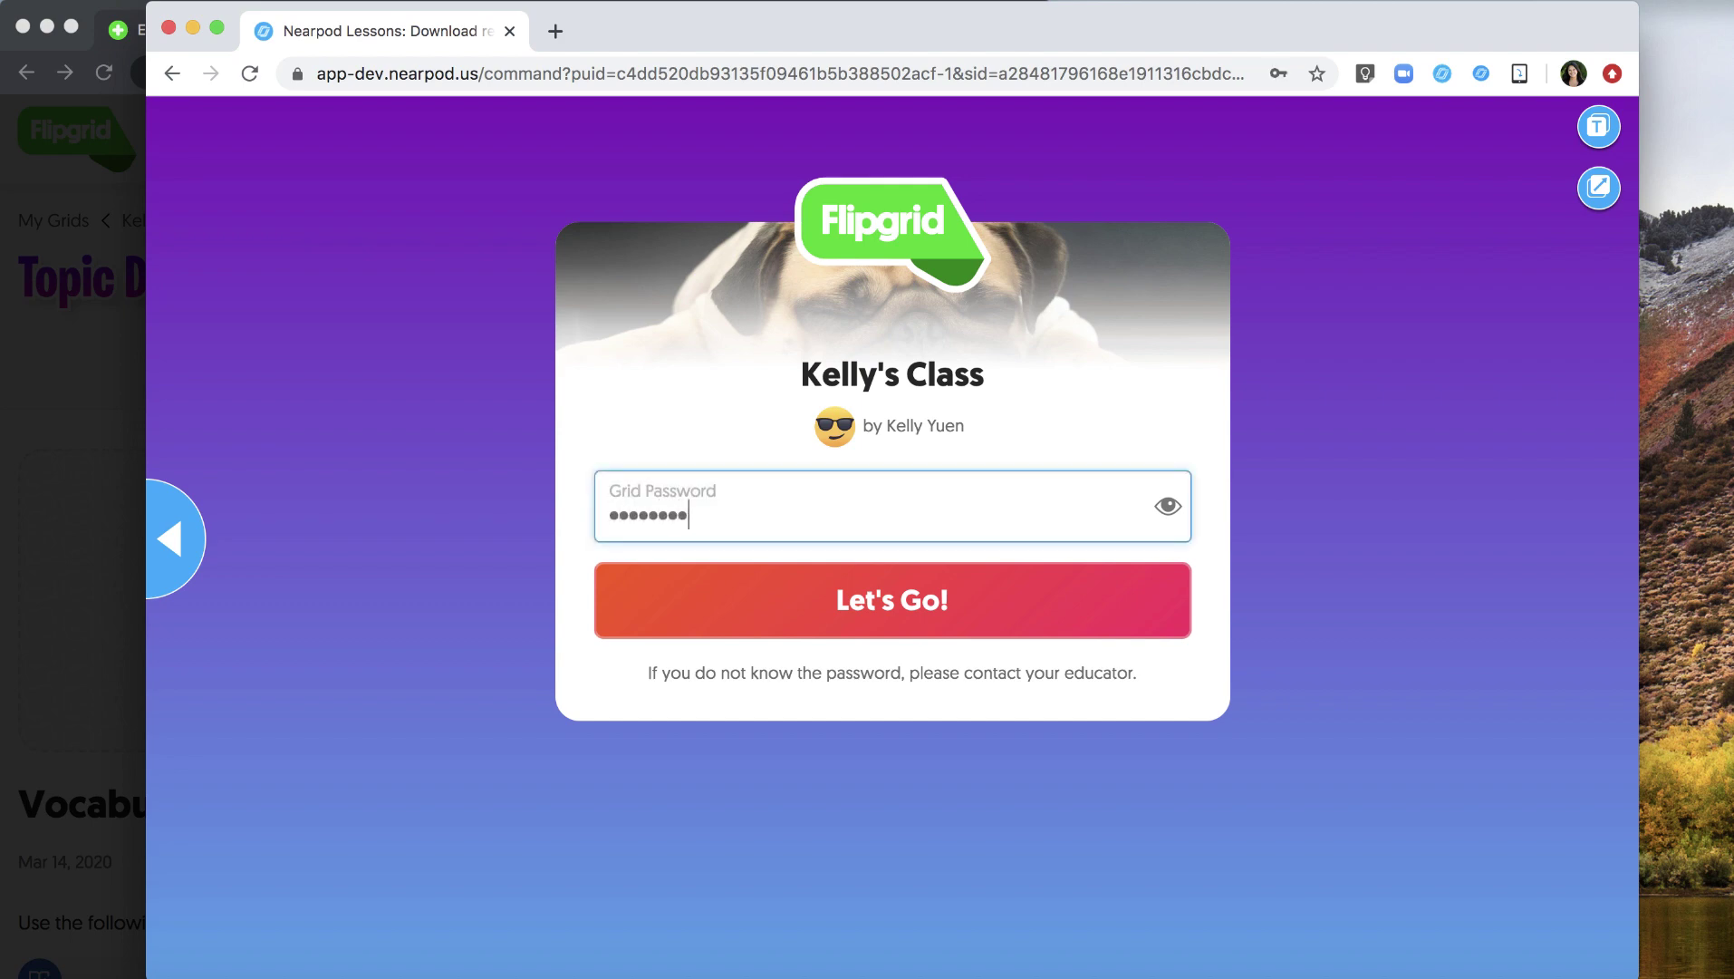
{"action": "key", "text": "Return"}
{"action": "scroll", "coordinate": [804, 743], "scroll_direction": "down", "scroll_amount": 2}
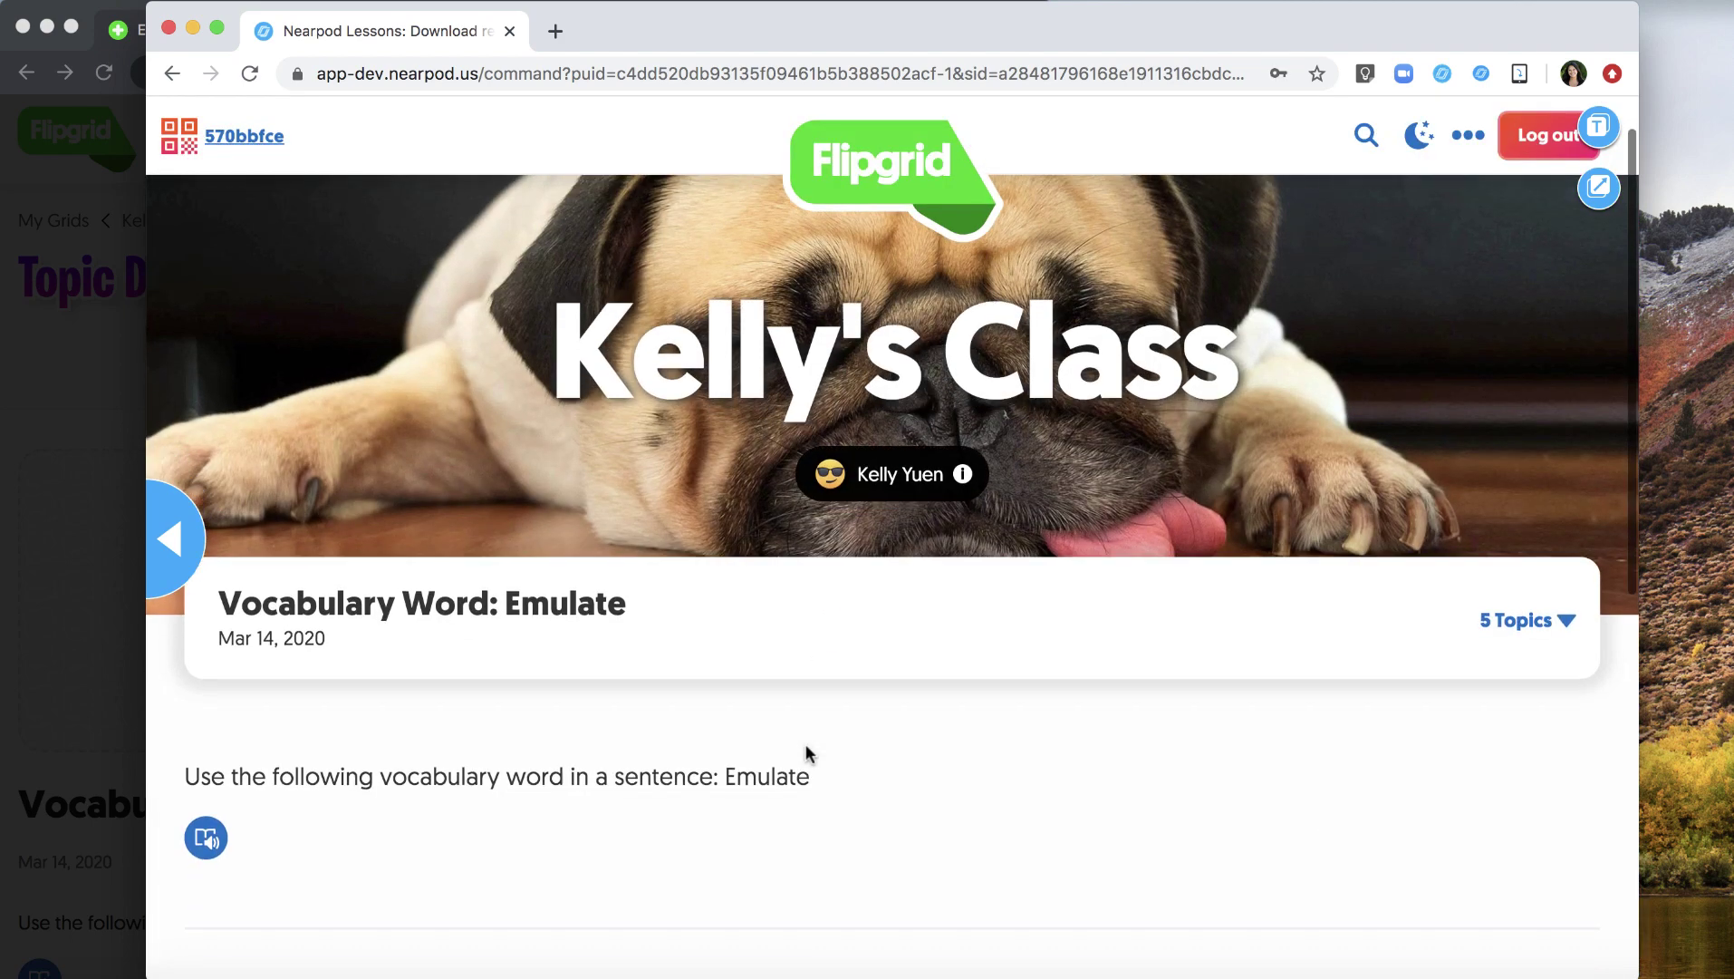
{"action": "scroll", "coordinate": [806, 744], "scroll_direction": "down", "scroll_amount": 2}
{"action": "scroll", "coordinate": [806, 743], "scroll_direction": "down", "scroll_amount": 2}
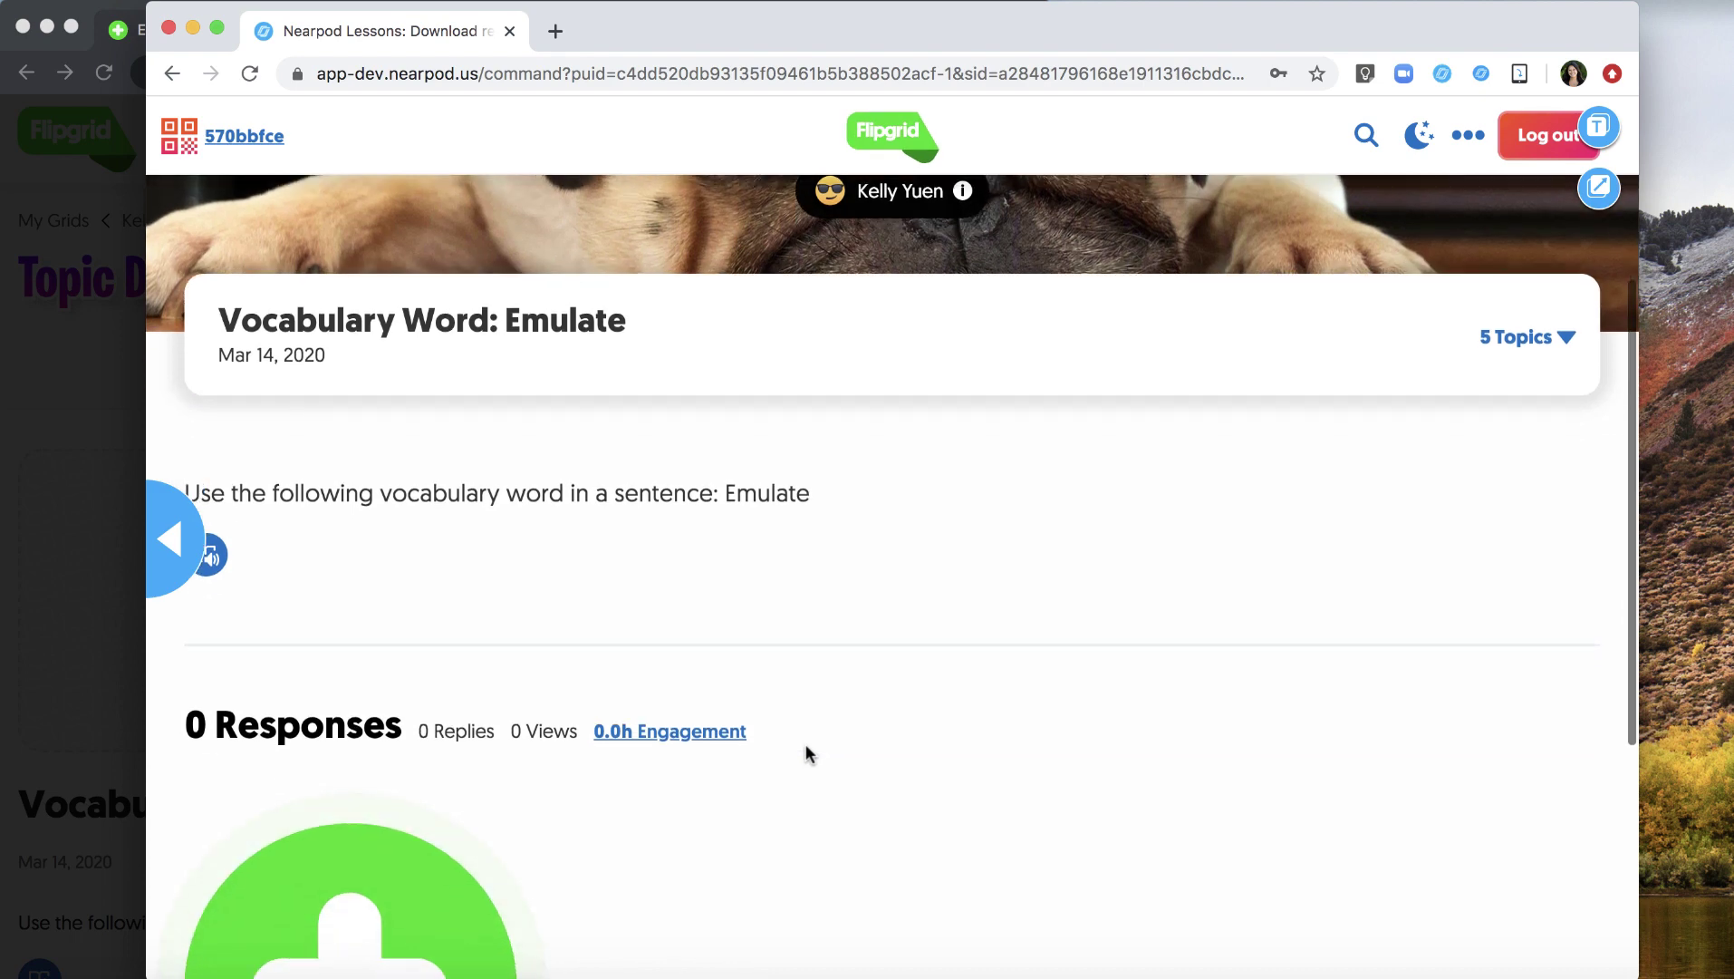
{"action": "scroll", "coordinate": [804, 742], "scroll_direction": "down", "scroll_amount": 1}
{"action": "scroll", "coordinate": [804, 743], "scroll_direction": "down", "scroll_amount": 1}
{"action": "scroll", "coordinate": [805, 743], "scroll_direction": "down", "scroll_amount": 2}
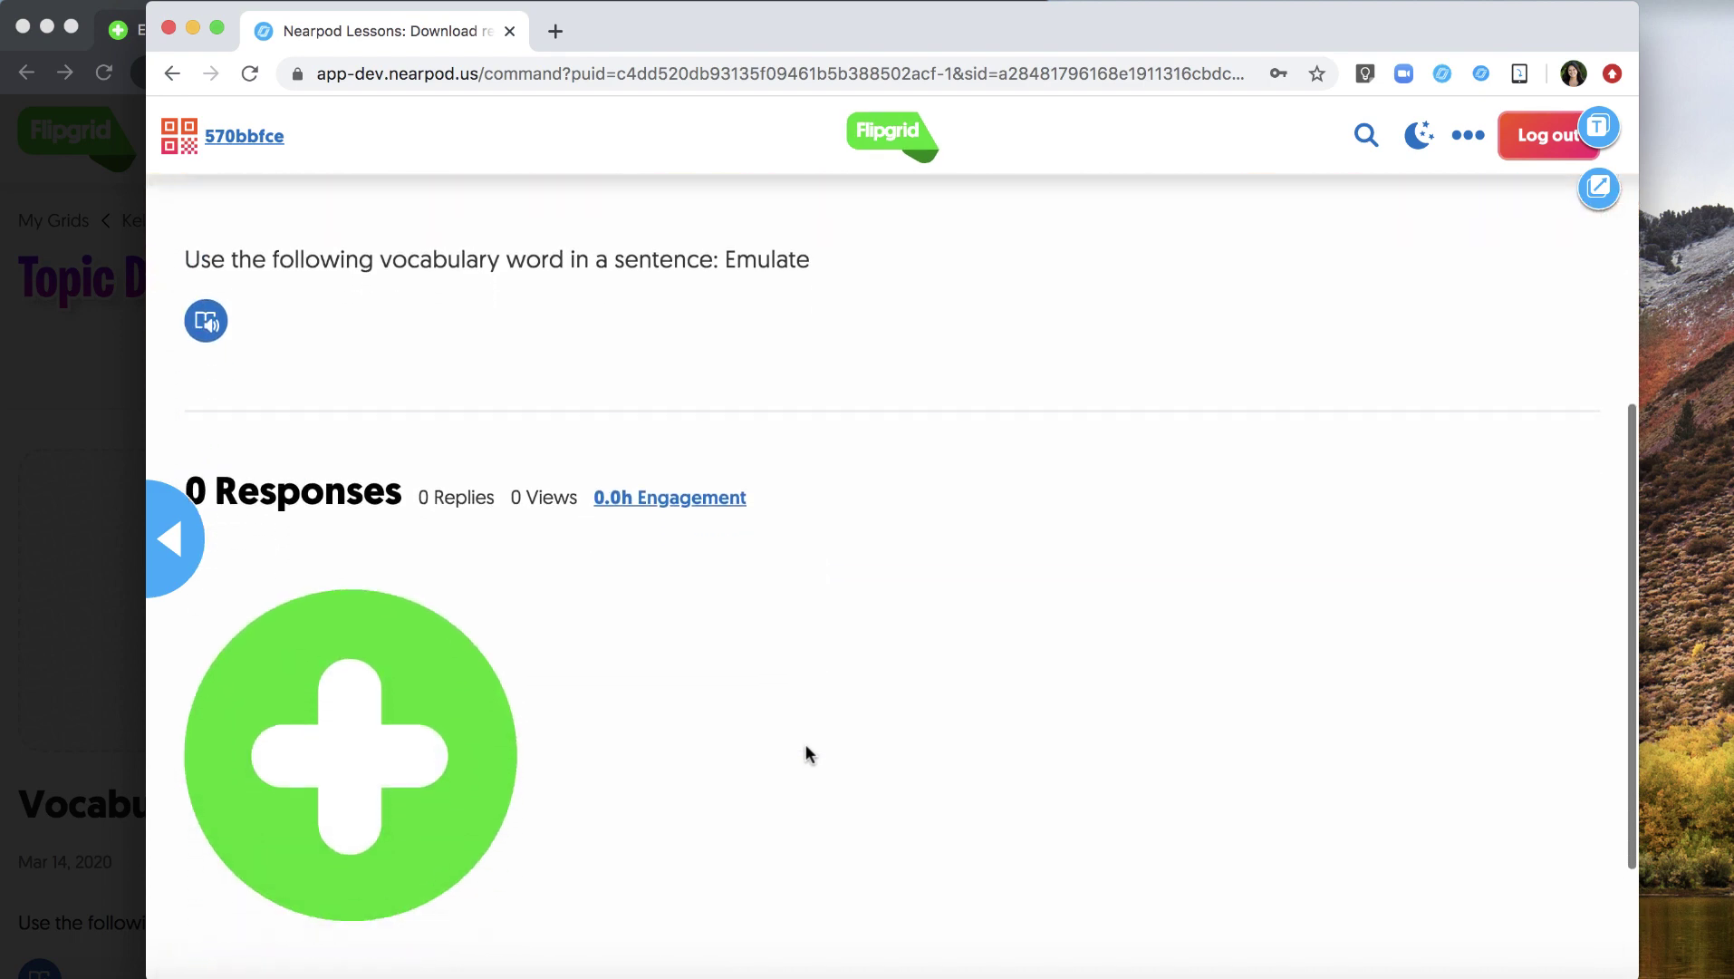
{"action": "scroll", "coordinate": [806, 743], "scroll_direction": "down", "scroll_amount": 1}
{"action": "scroll", "coordinate": [808, 747], "scroll_direction": "down", "scroll_amount": 1}
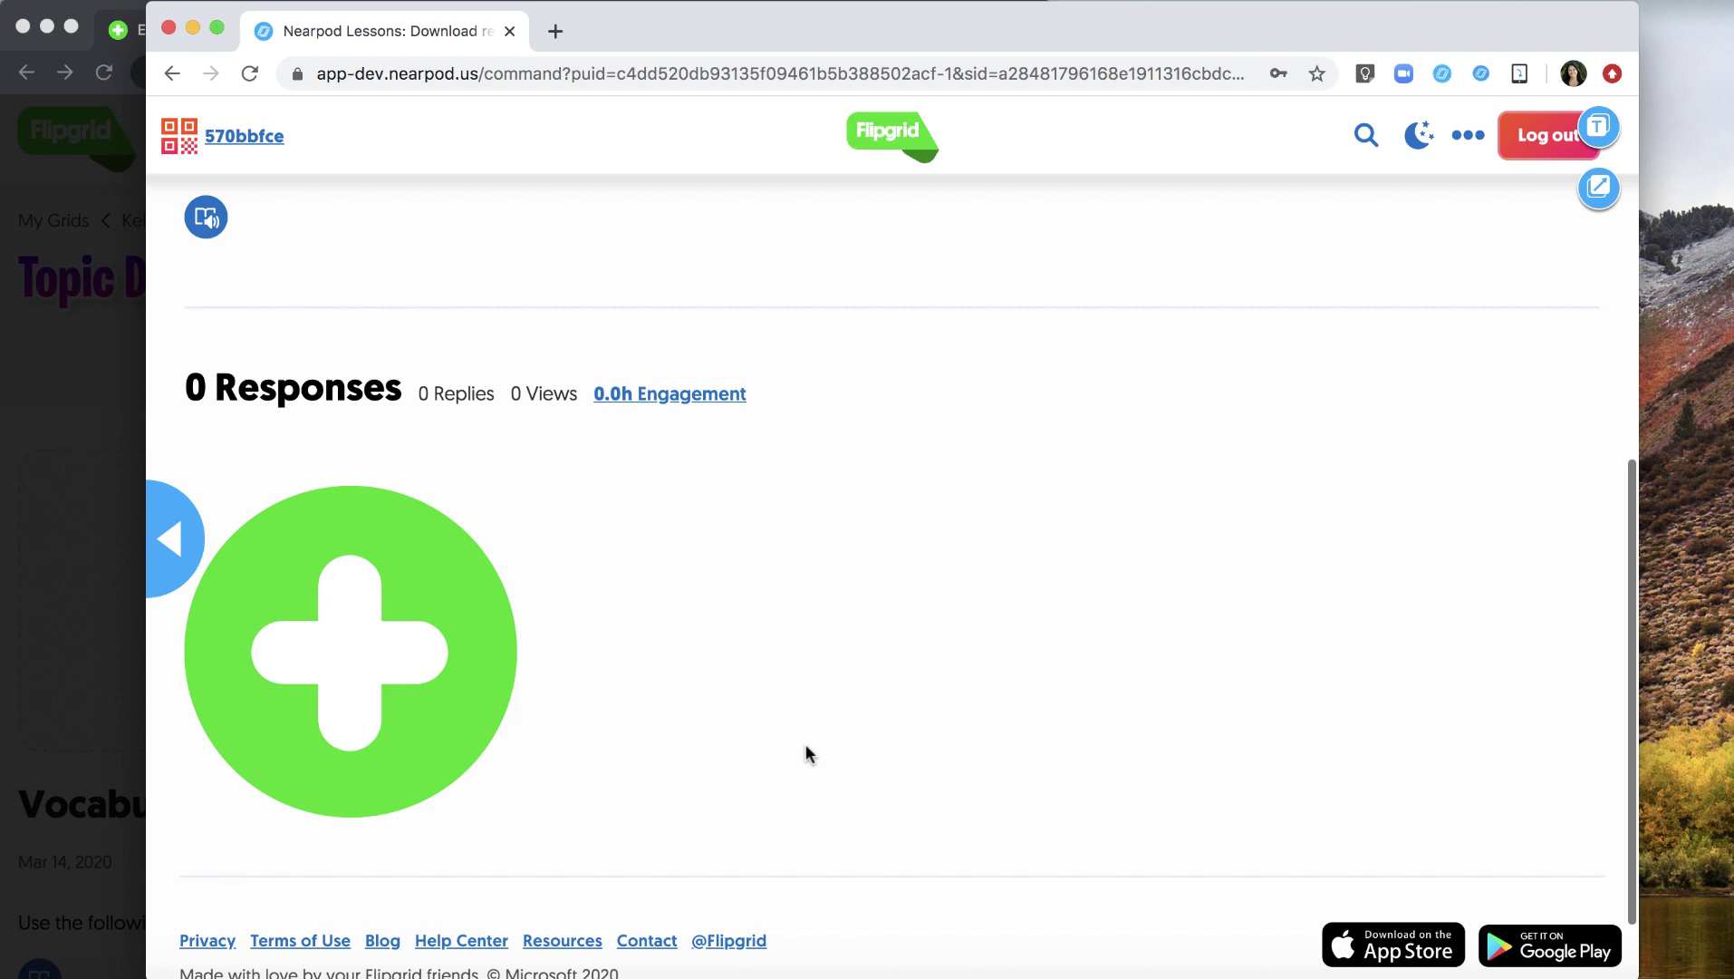
{"action": "scroll", "coordinate": [806, 747], "scroll_direction": "up", "scroll_amount": 1}
{"action": "scroll", "coordinate": [807, 747], "scroll_direction": "up", "scroll_amount": 1}
{"action": "scroll", "coordinate": [807, 747], "scroll_direction": "up", "scroll_amount": 2}
{"action": "scroll", "coordinate": [805, 747], "scroll_direction": "up", "scroll_amount": 3}
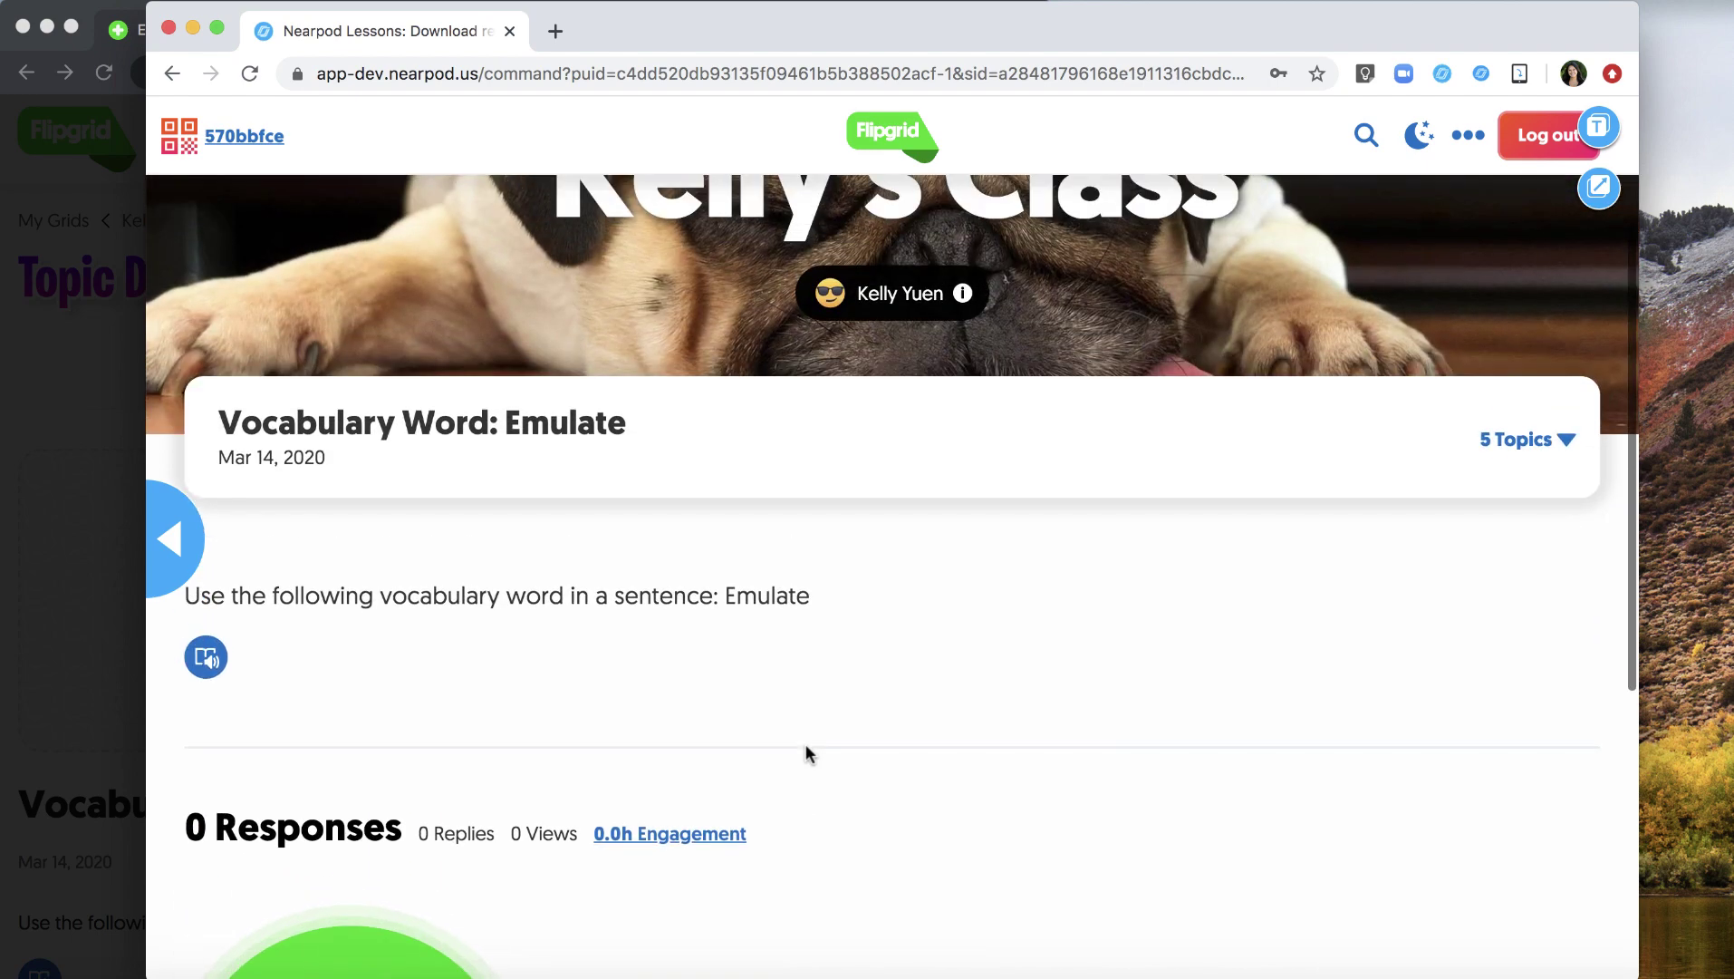
{"action": "scroll", "coordinate": [804, 747], "scroll_direction": "up", "scroll_amount": 2}
{"action": "scroll", "coordinate": [805, 746], "scroll_direction": "up", "scroll_amount": 2}
{"action": "scroll", "coordinate": [806, 754], "scroll_direction": "up", "scroll_amount": 1}
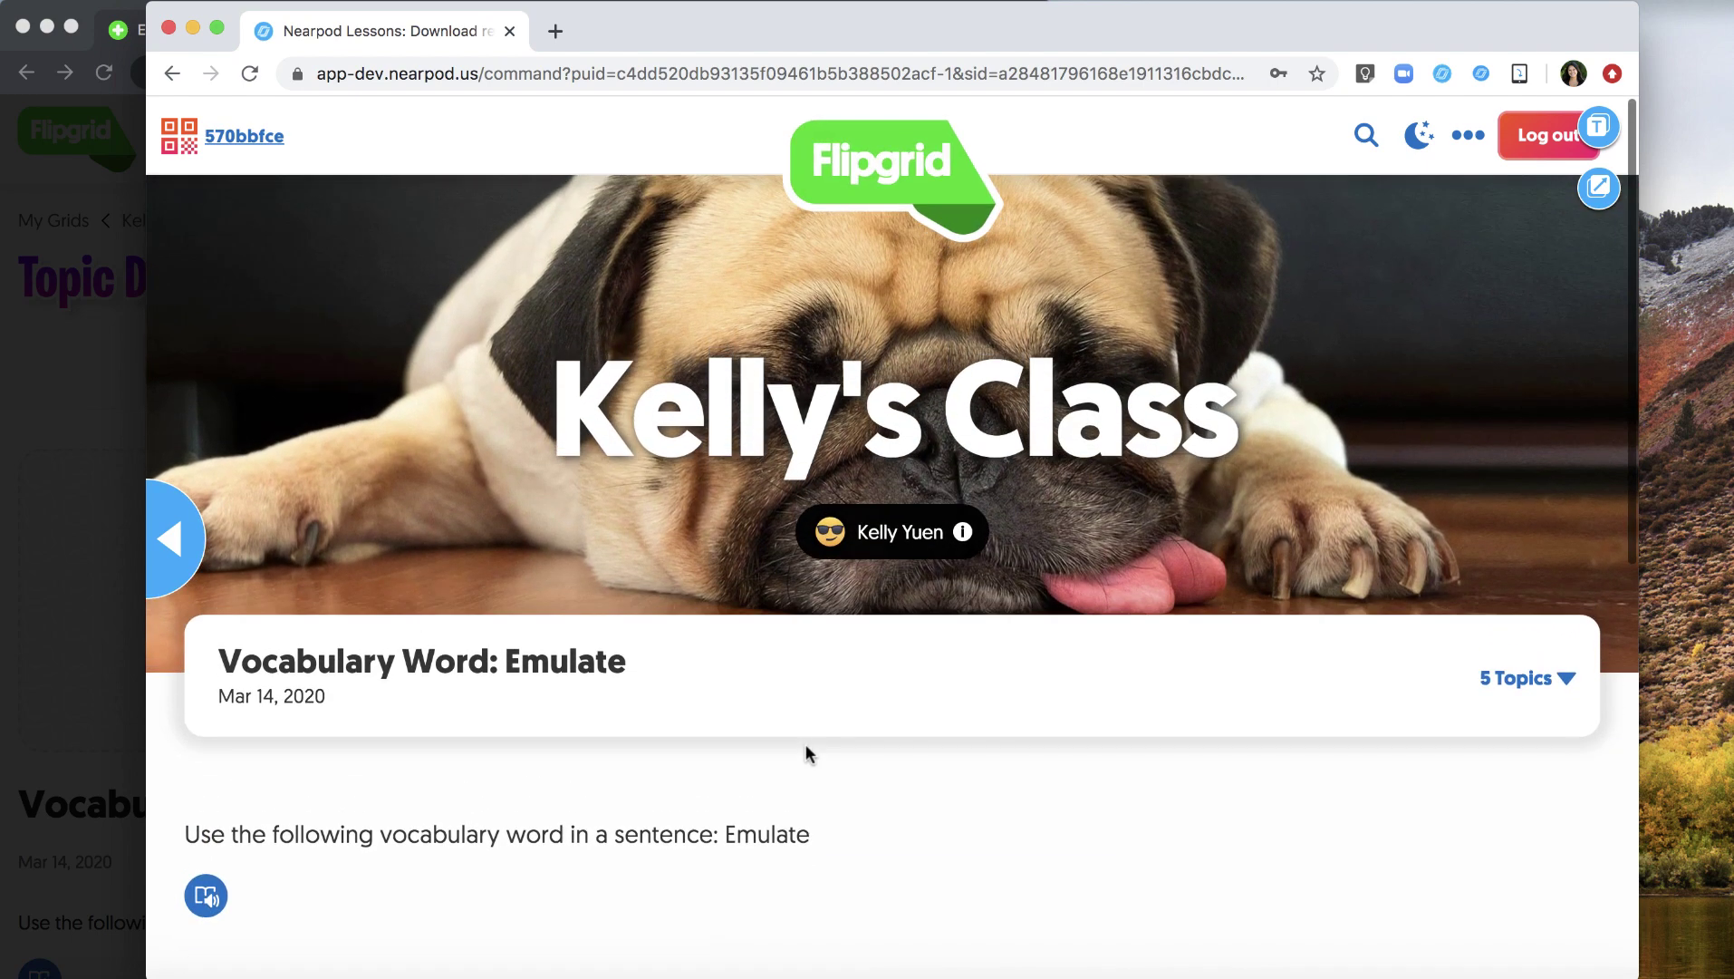